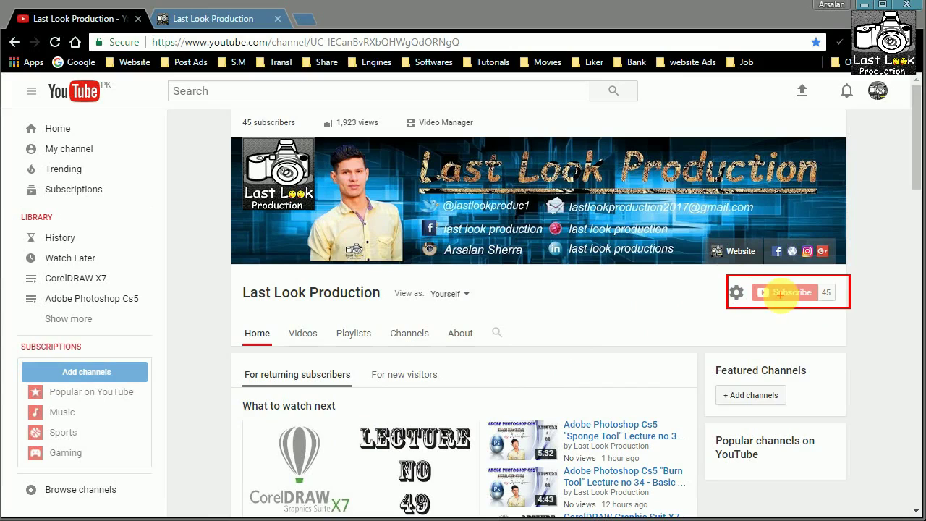
Look through the Last Look Production channel page, from its header to the playlists and popular uploads
drag(769, 272, 852, 239)
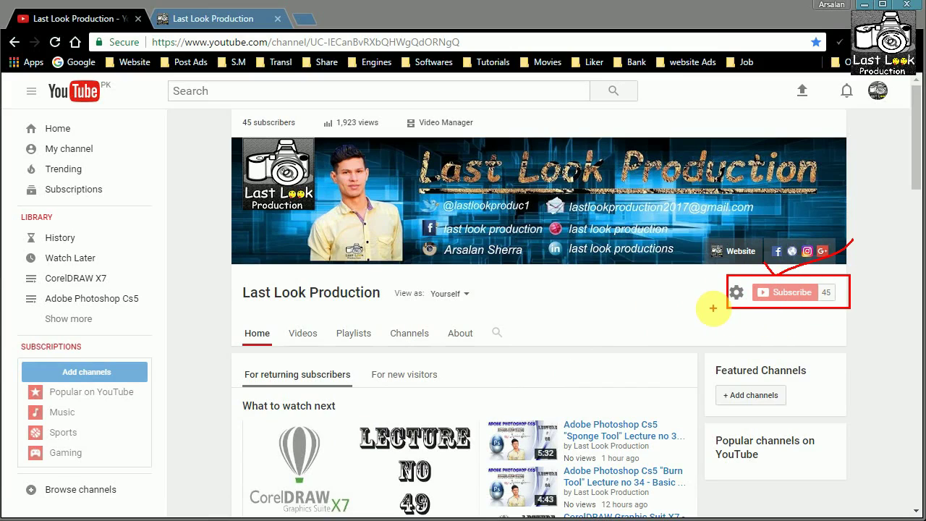
key(Escape)
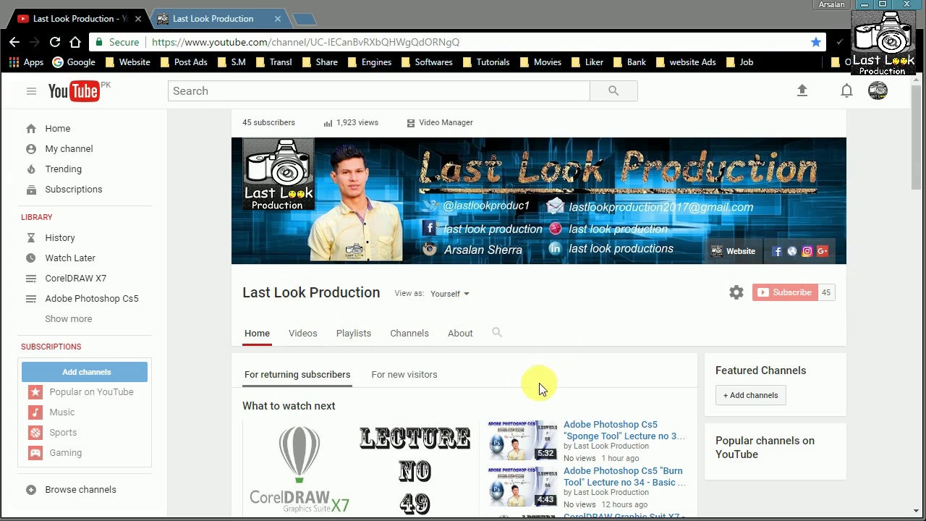
scroll(207, 338, down, 4)
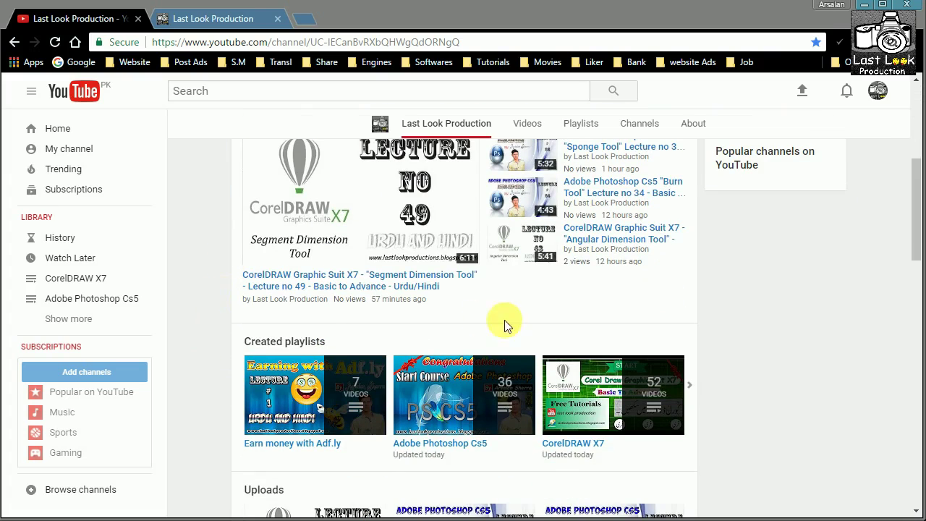
scroll(222, 332, down, 10)
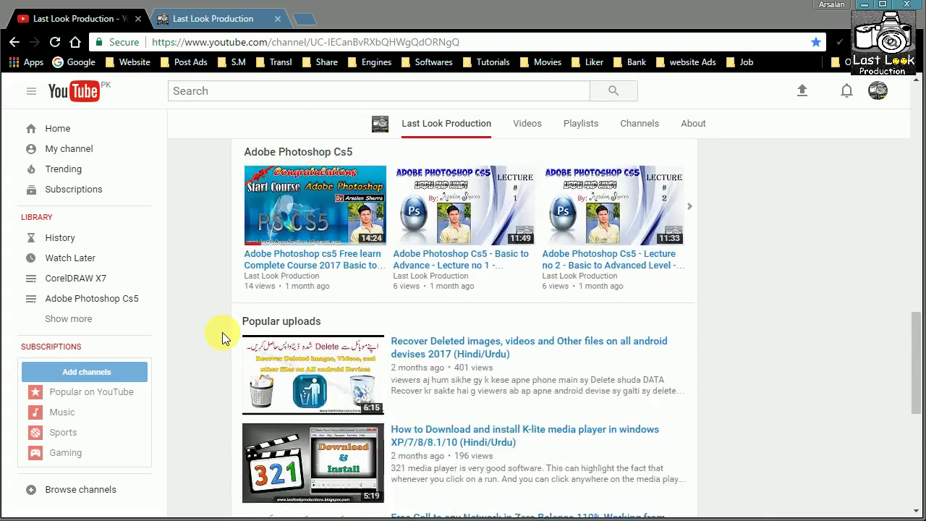
scroll(222, 332, down, 2)
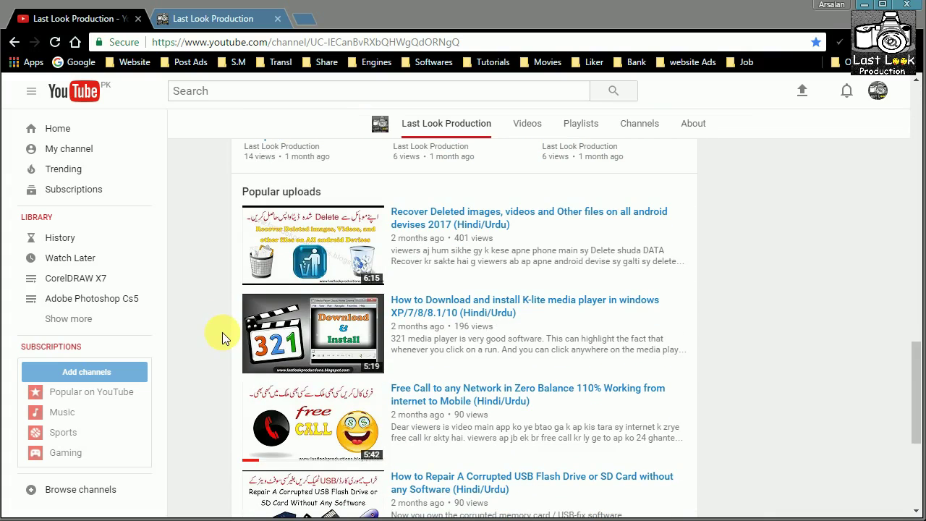
scroll(222, 332, up, 16)
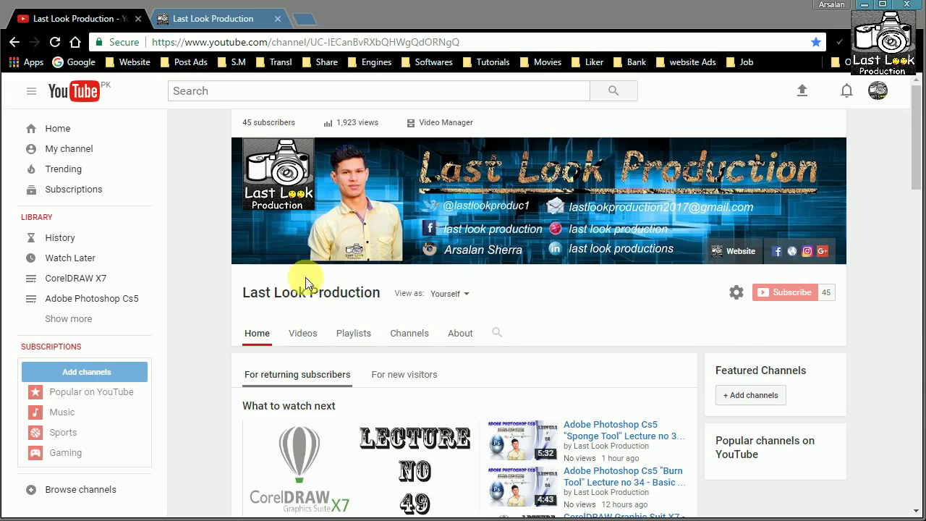
Switch to the lastlookproductions.blogspot.com blog and look over its software categories, tutorial posts and footer contact section
click(199, 22)
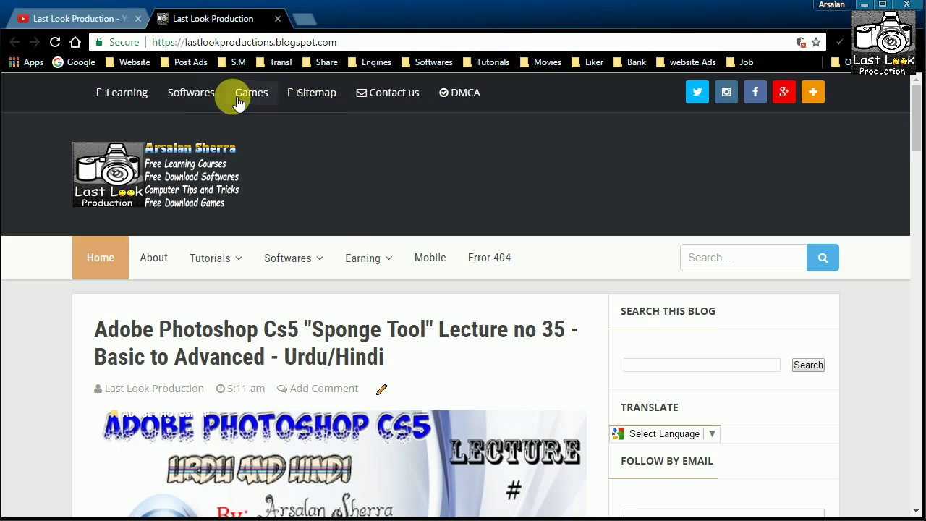
mouse_move(320, 267)
scroll(318, 261, down, 3)
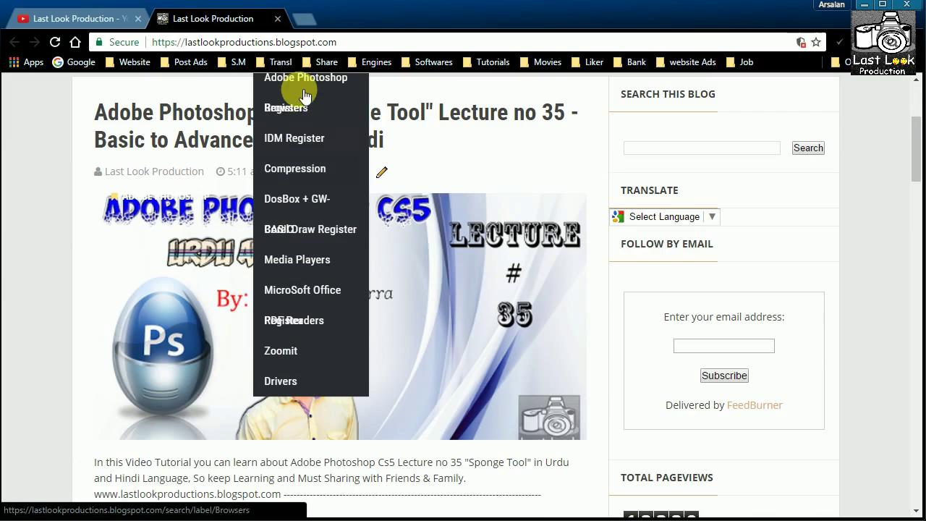
scroll(304, 115, up, 1)
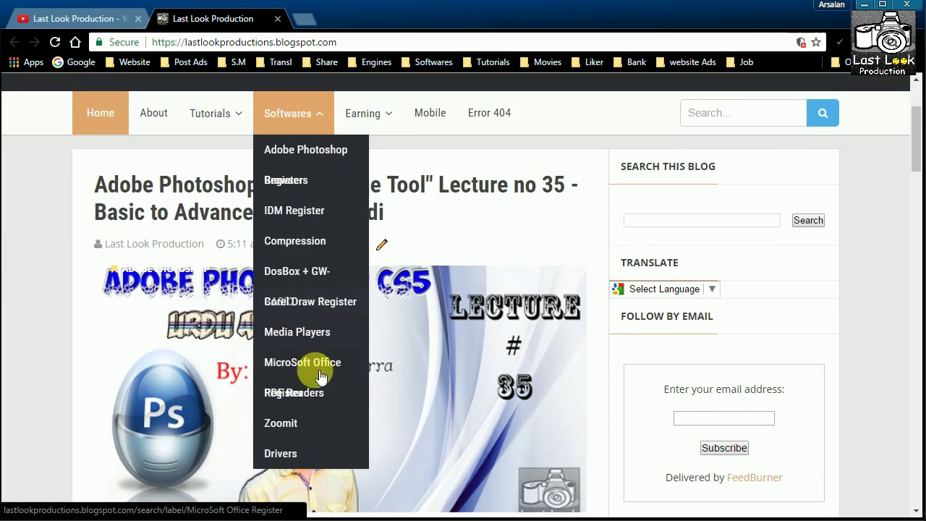
scroll(293, 185, up, 2)
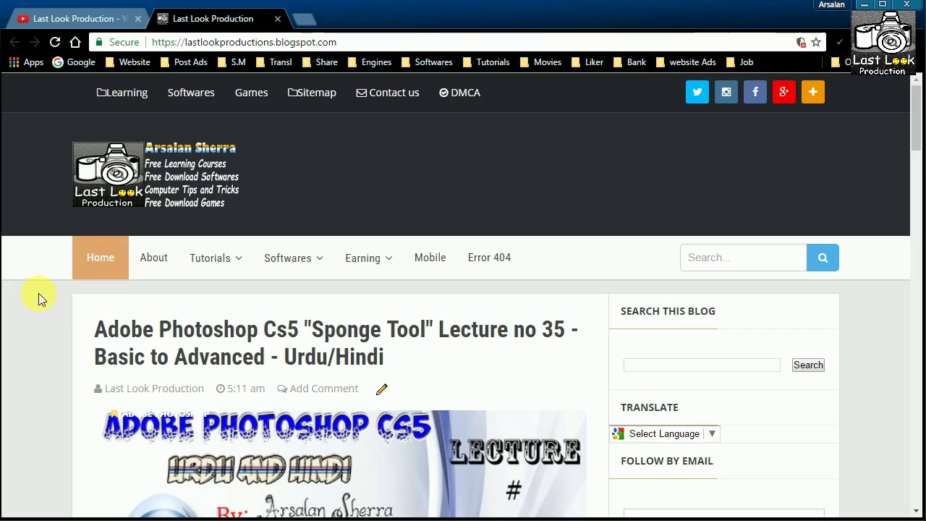
scroll(209, 353, down, 2)
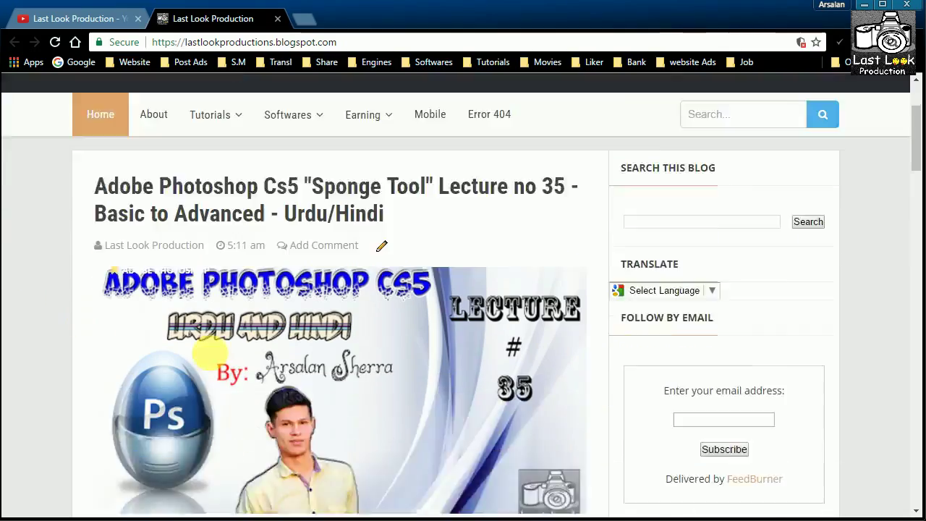
scroll(209, 353, down, 20)
scroll(79, 330, down, 5)
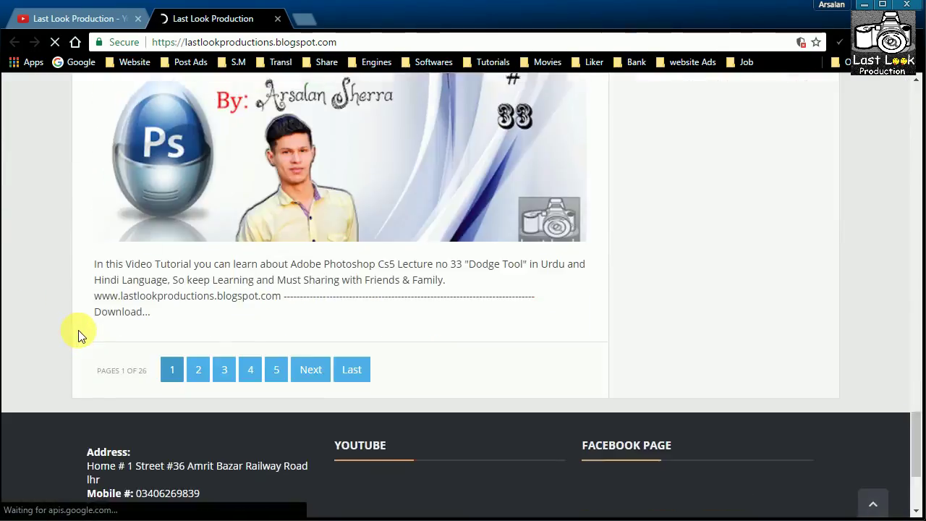
scroll(79, 330, up, 10)
scroll(78, 330, down, 3)
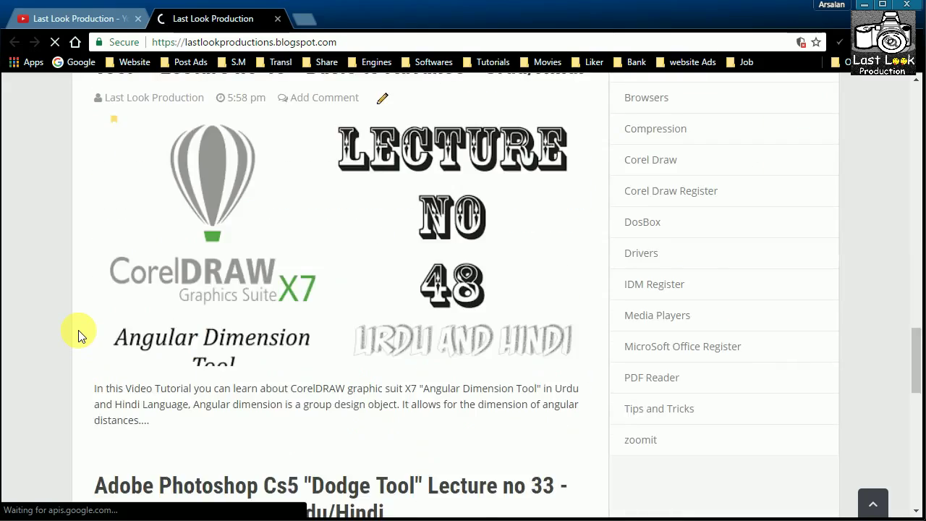
scroll(79, 330, down, 10)
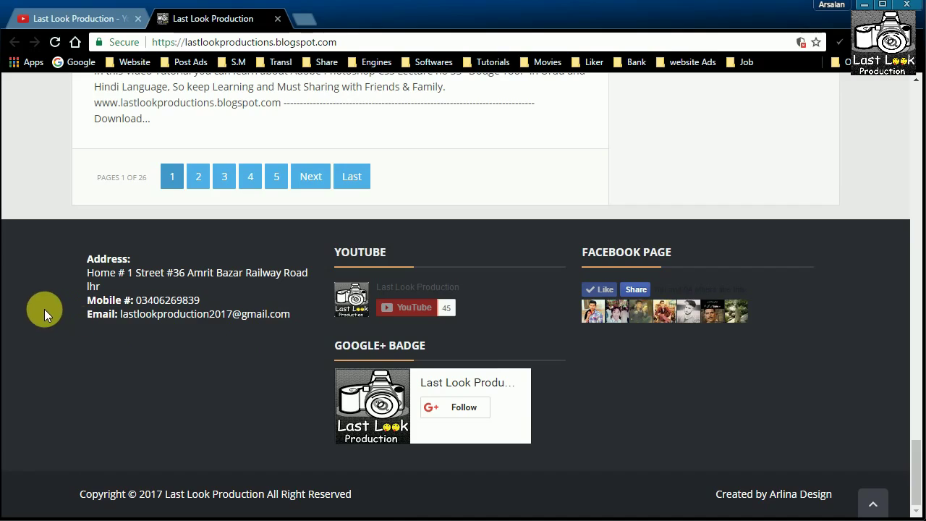
scroll(44, 309, up, 10)
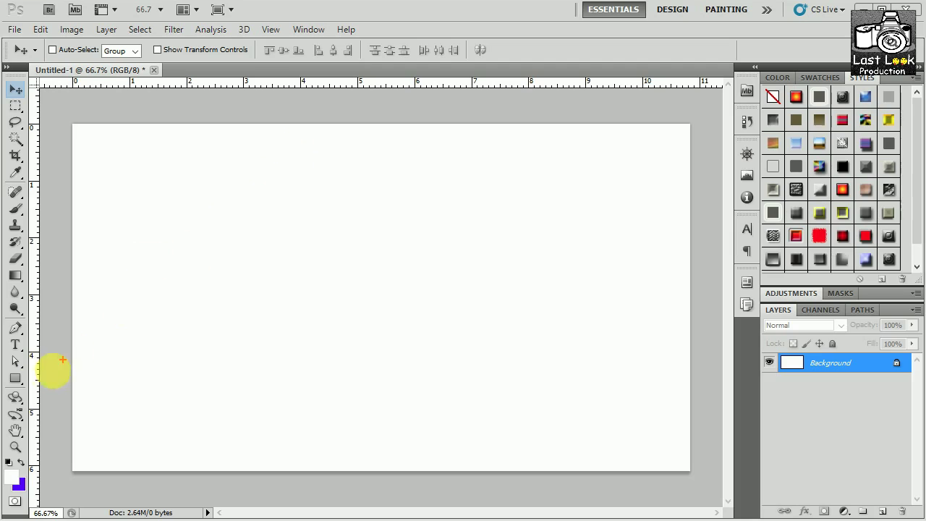
drag(34, 380, 120, 382)
drag(39, 375, 48, 395)
key(Escape)
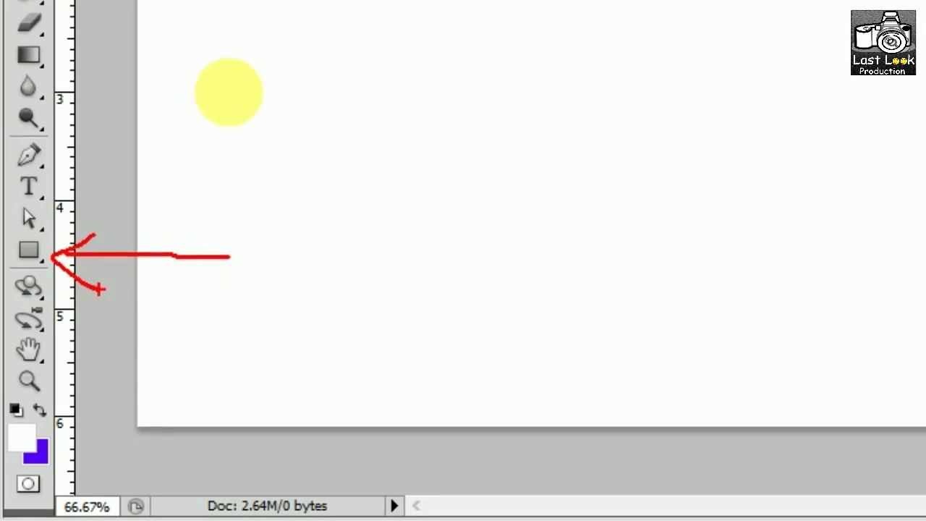
click(29, 253)
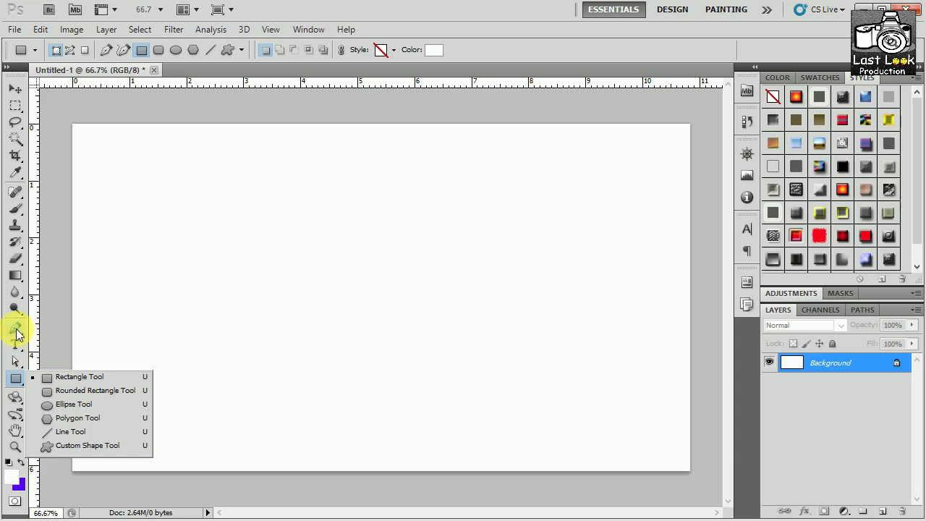
click(16, 330)
click(64, 326)
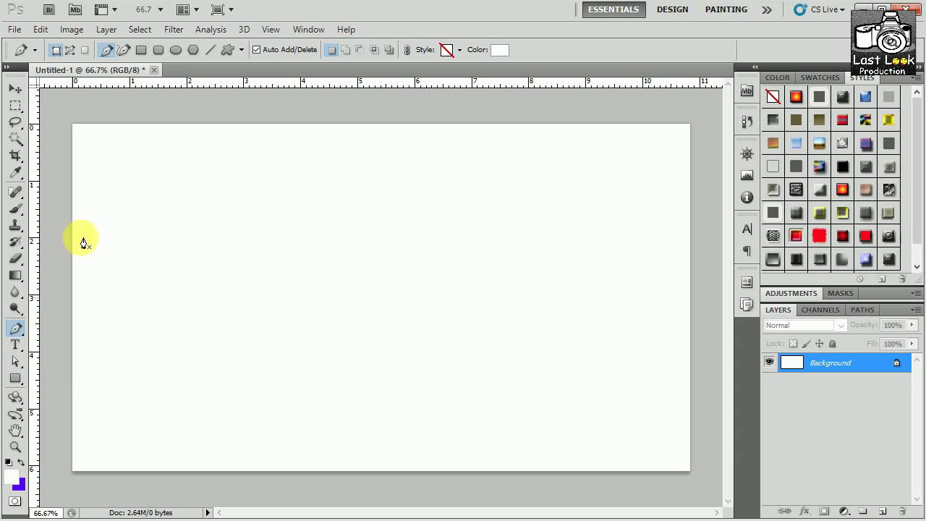
Draw a wide rectangle near the canvas's upper-left corner and a square below it on the same shape layer with the Rectangle Tool
click(17, 375)
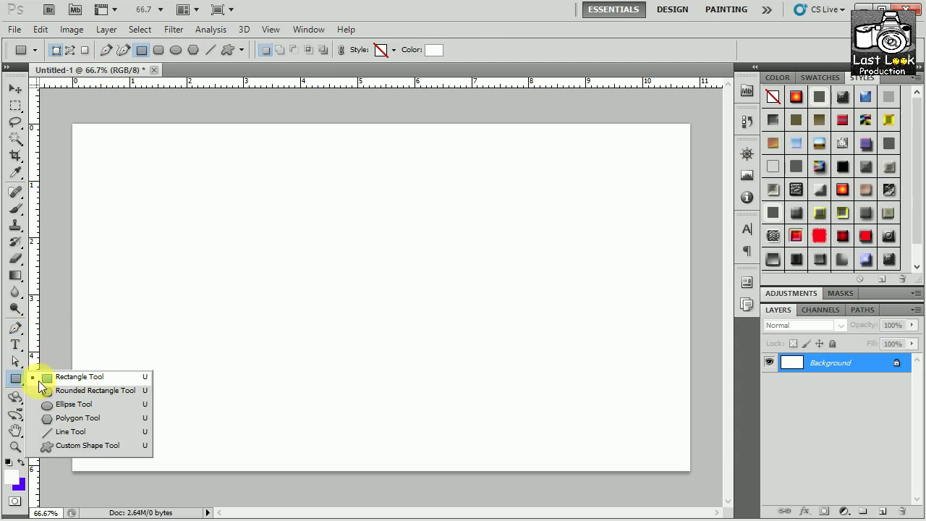
drag(17, 384, 101, 379)
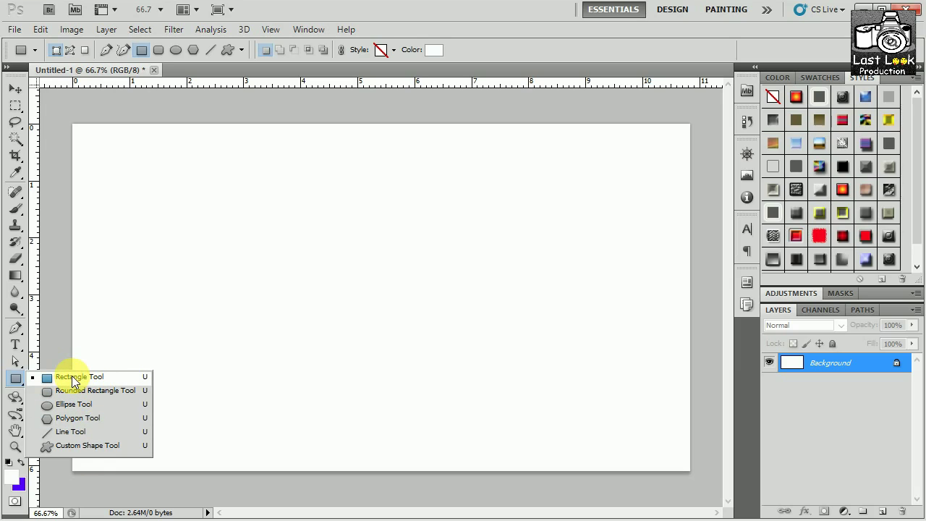
click(72, 382)
drag(95, 137, 201, 193)
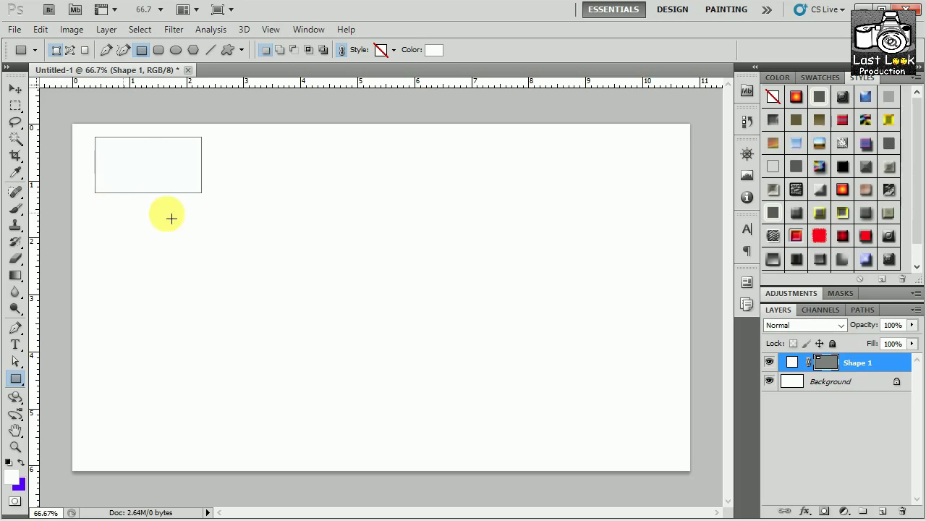
drag(105, 213, 225, 292)
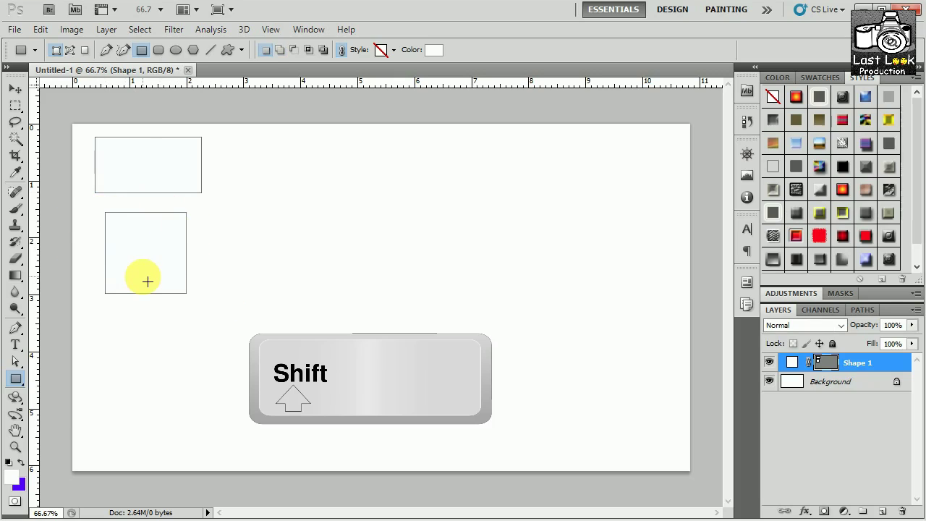
Using the Rounded Rectangle Tool in add-to-shape-area mode, add a rounded rectangle and a rounded square beside the plain ones in Shape 1
click(15, 378)
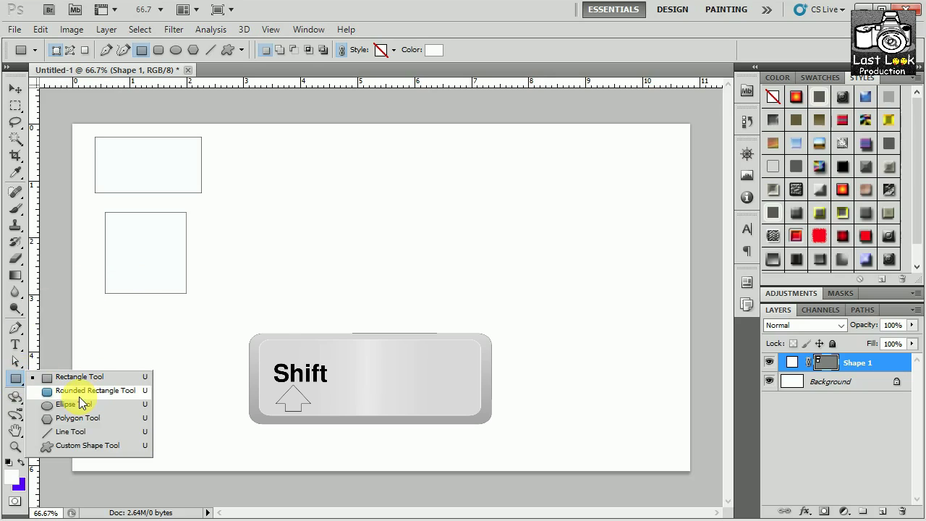
click(79, 391)
drag(221, 137, 362, 196)
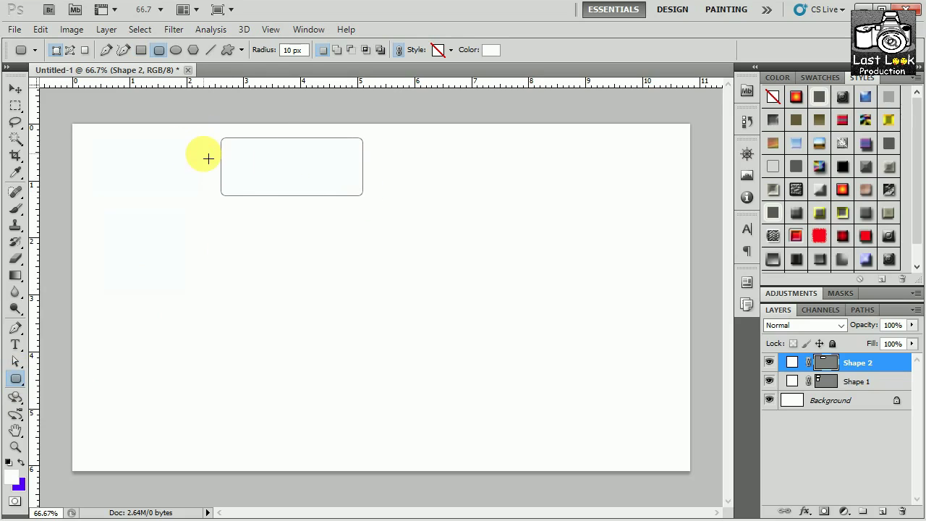
key(ctrl+z)
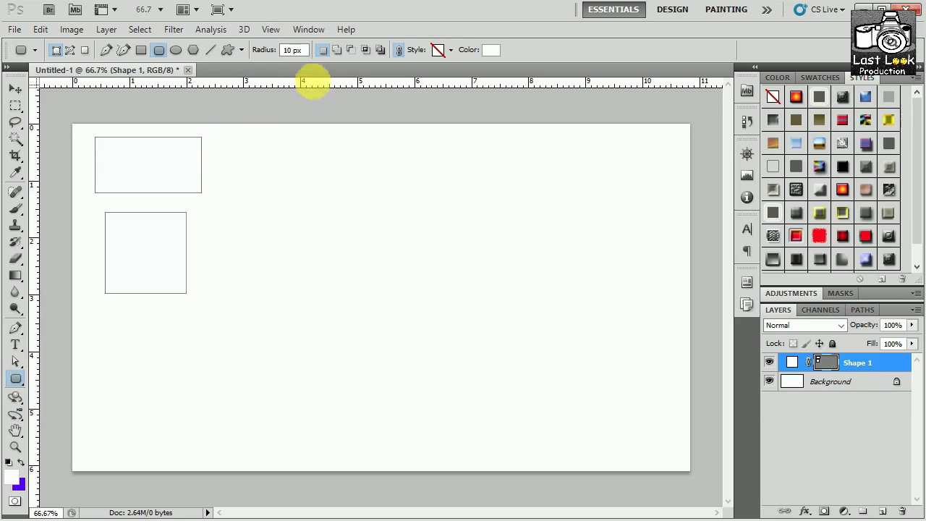
click(336, 51)
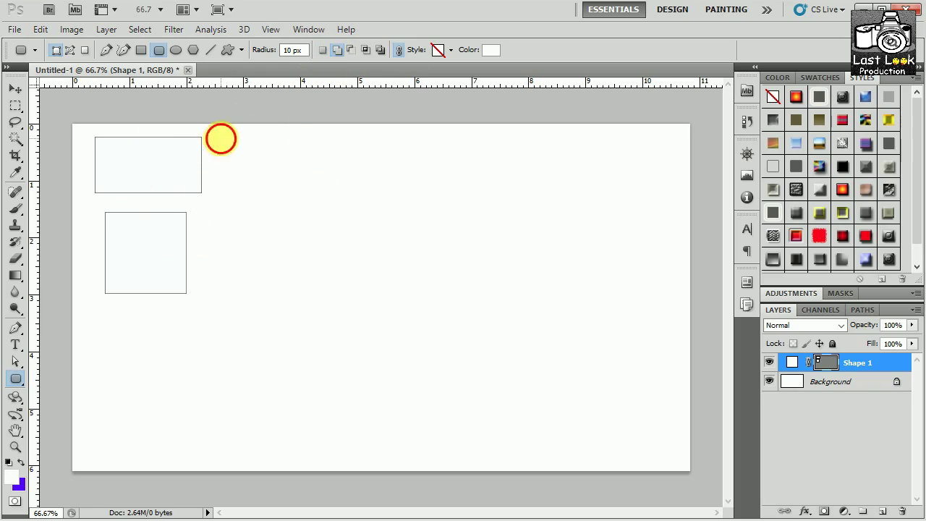
drag(221, 138, 326, 183)
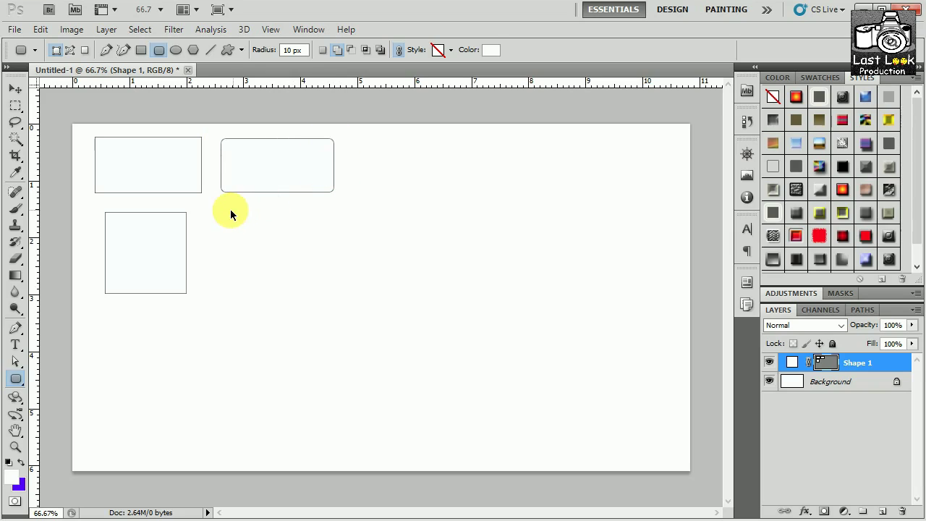
drag(228, 214, 356, 297)
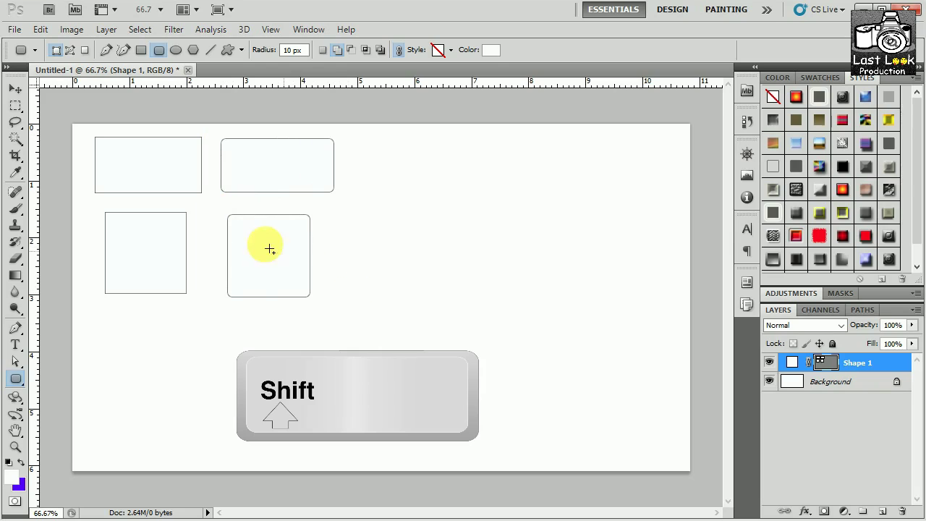
Add a flat ellipse beside the rounded rectangle and a perfect circle below it with the Ellipse Tool
click(15, 378)
click(58, 403)
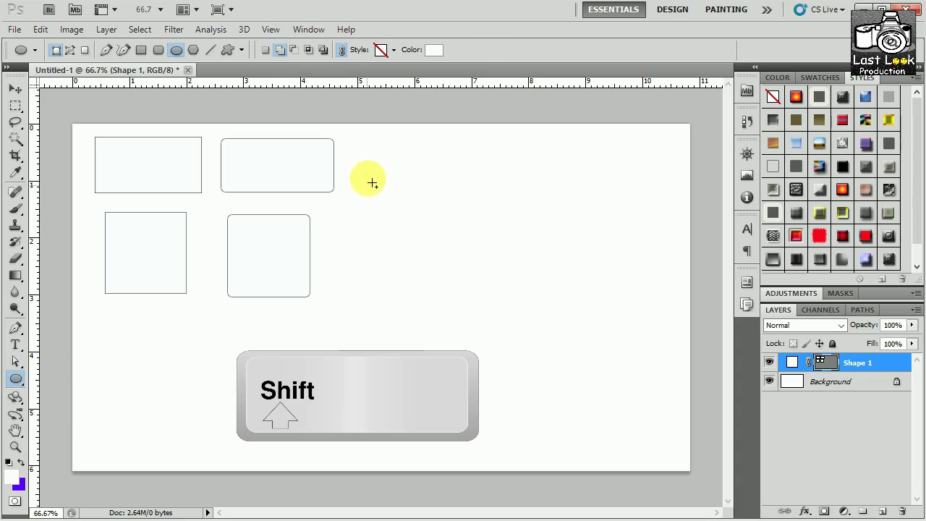
drag(370, 144, 478, 181)
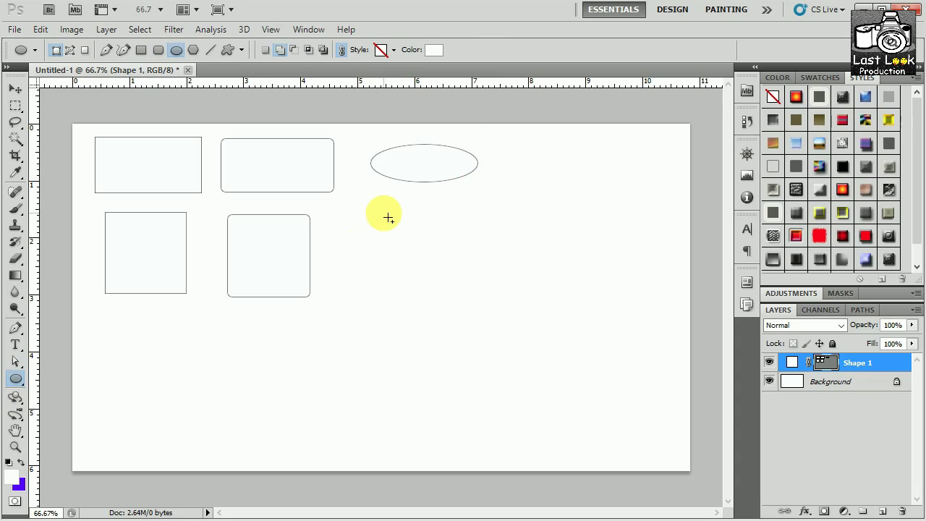
drag(382, 225, 468, 295)
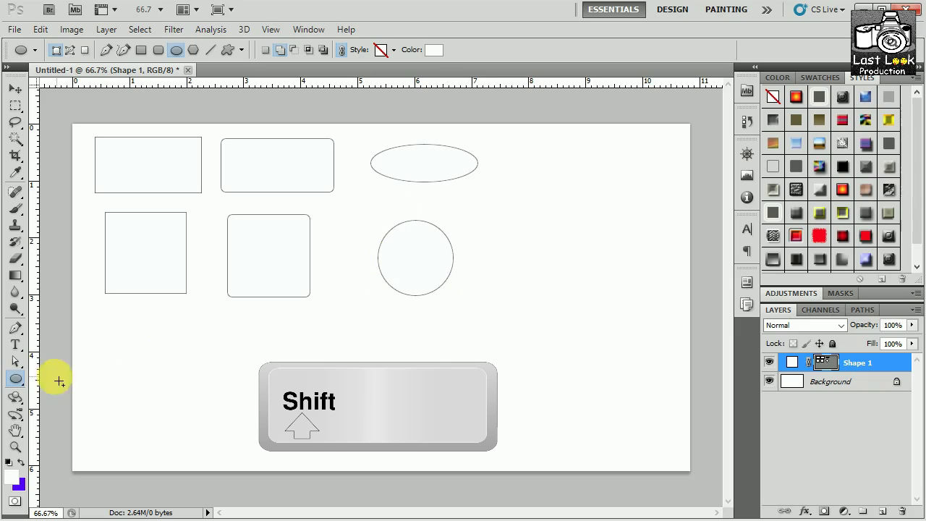
Add two five-sided polygons beside the ellipse and circle with the Polygon Tool, the lower one larger
click(15, 378)
click(76, 420)
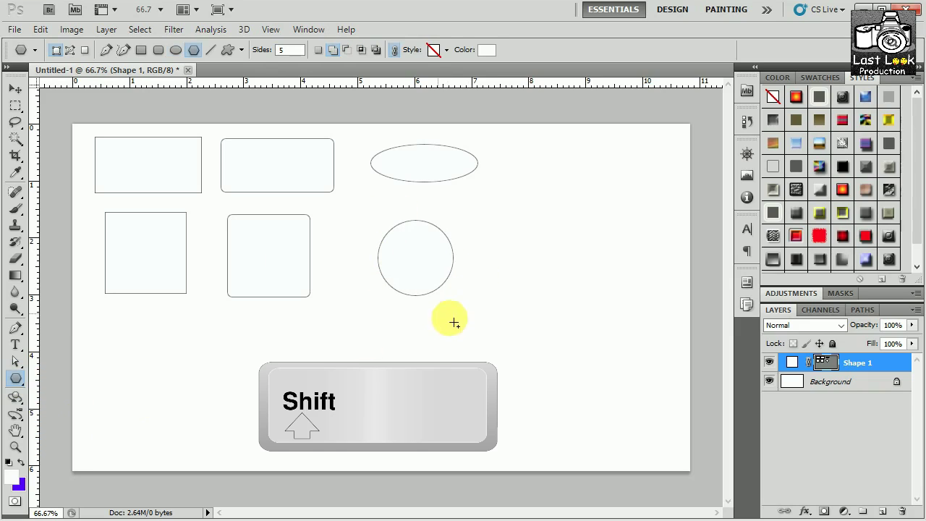
drag(519, 156, 547, 146)
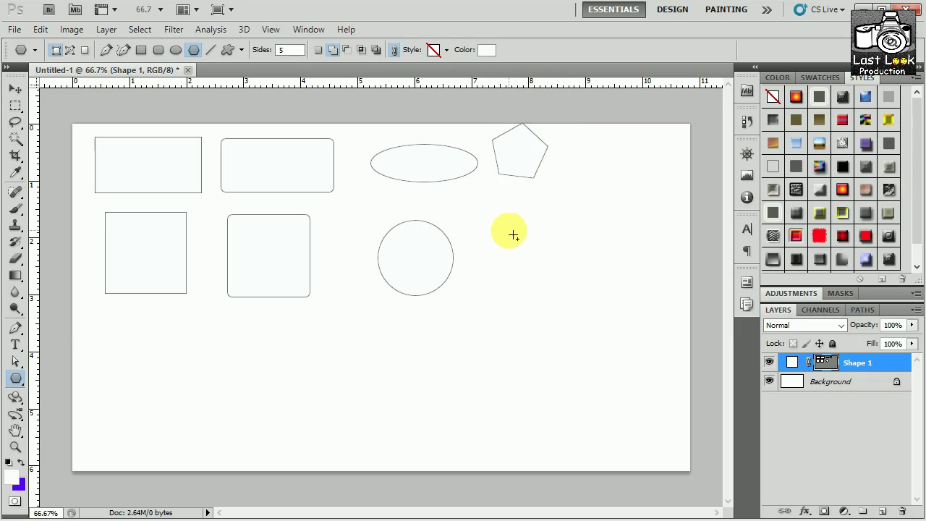
drag(504, 235, 527, 259)
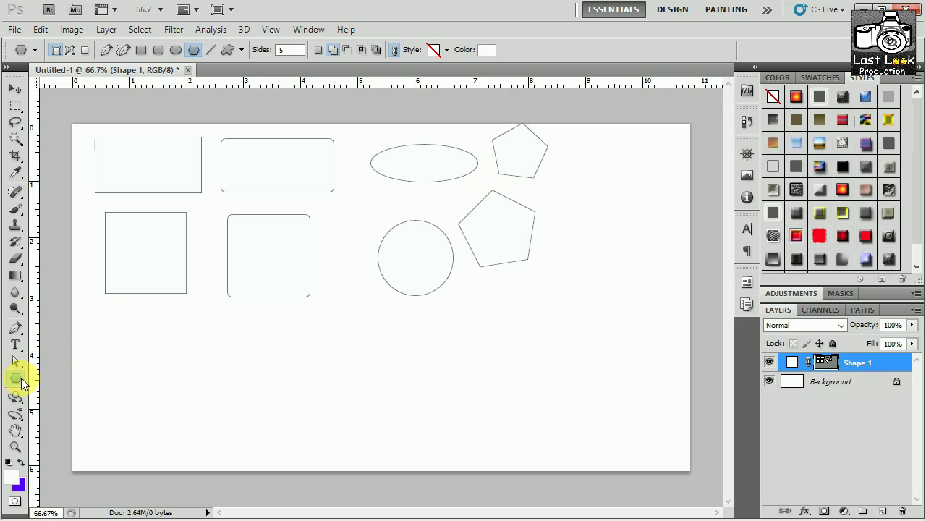
Draw four long 1 px lines across the area below the shapes with the Line Tool, two nearly horizontal and two slanted
drag(21, 377, 62, 434)
drag(126, 327, 430, 322)
drag(204, 341, 463, 355)
drag(250, 379, 469, 318)
drag(542, 310, 315, 380)
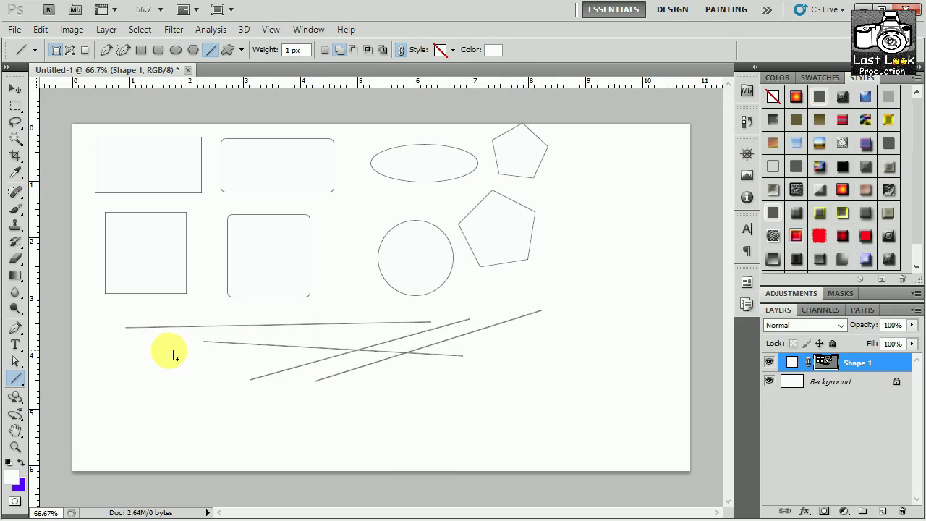
With the Custom Shape Tool, add a small registered-trademark symbol near the canvas's lower-left corner and a paw print near its right edge
drag(22, 378, 76, 448)
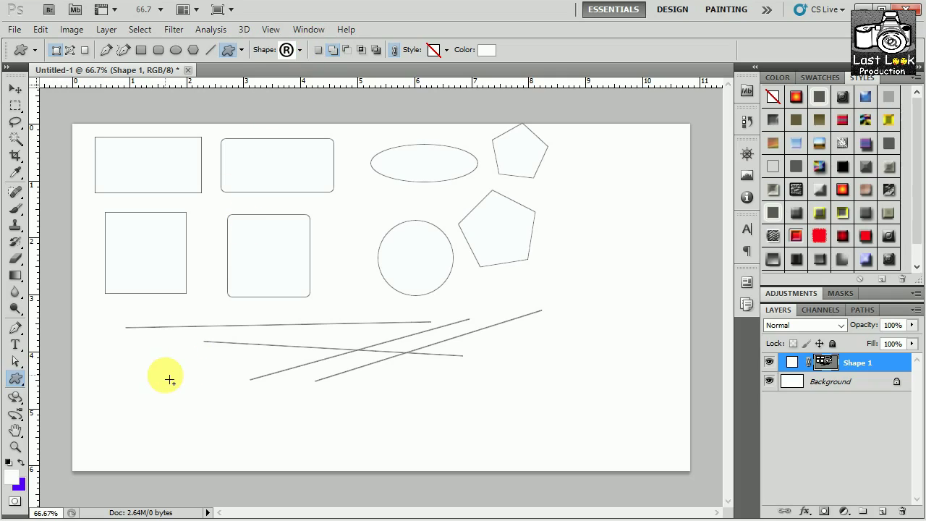
mouse_move(123, 383)
mouse_down()
mouse_move(188, 415)
mouse_move(170, 414)
mouse_up()
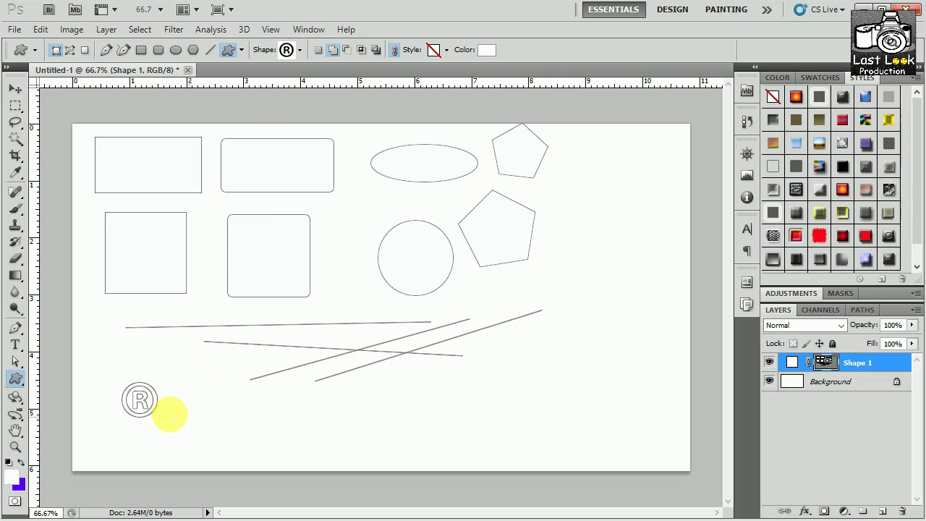
click(300, 51)
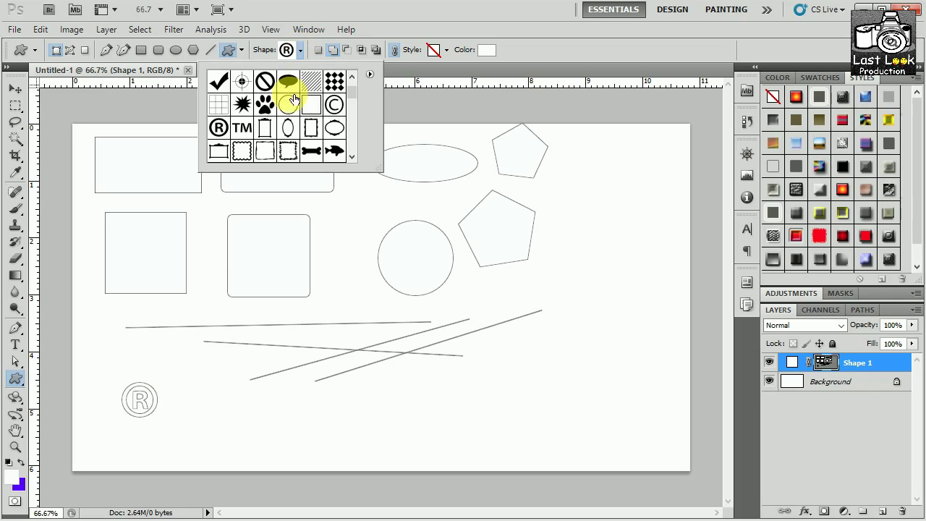
click(268, 107)
drag(595, 273, 652, 344)
Add a pushpin custom shape below the slanted lines and a larger light bulb below the paw print
click(300, 50)
scroll(282, 137, down, 3)
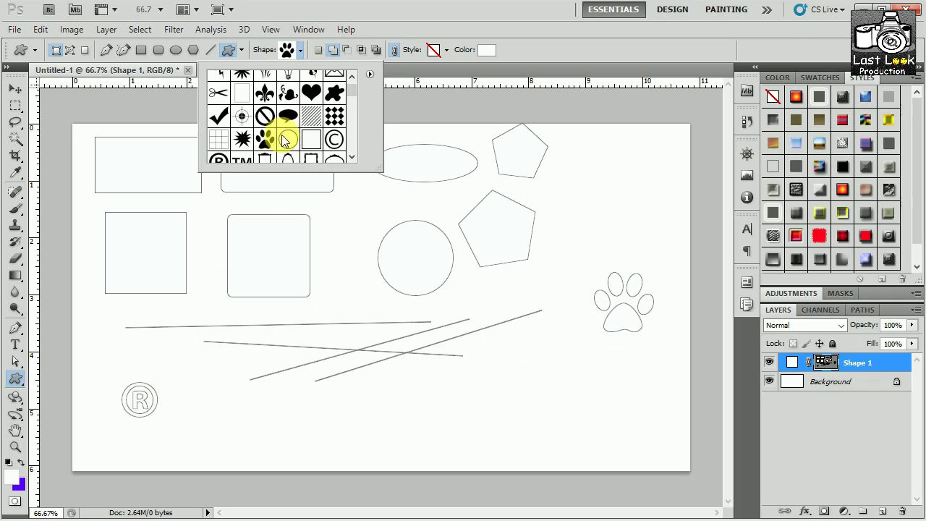
scroll(282, 133, up, 3)
click(310, 103)
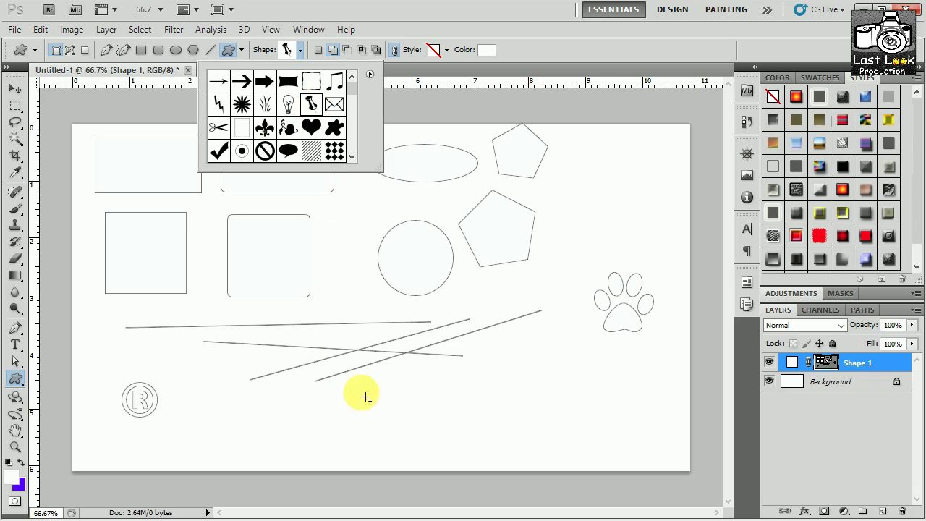
drag(414, 380, 452, 444)
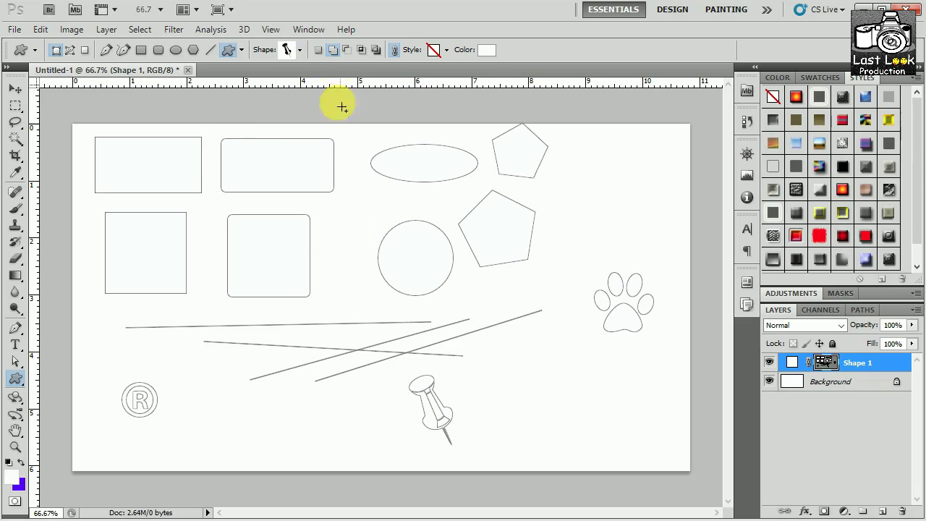
click(301, 50)
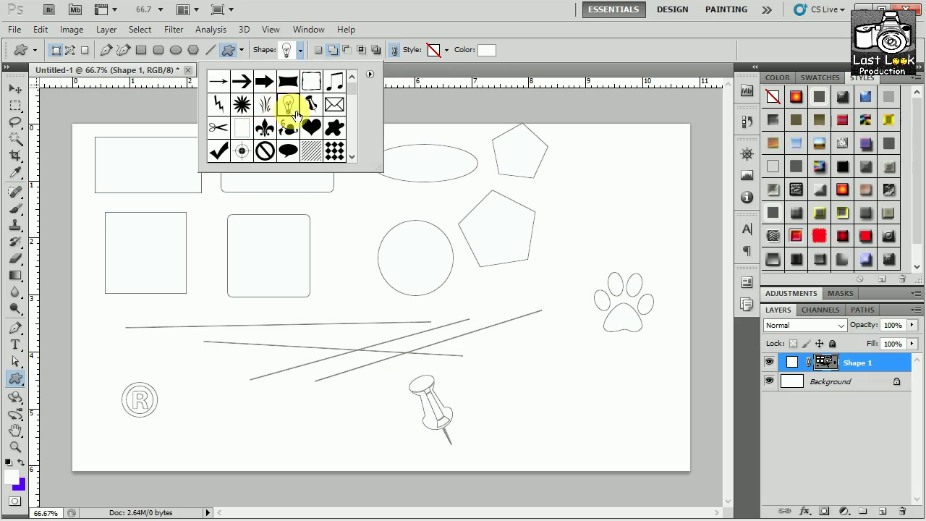
drag(539, 352, 571, 407)
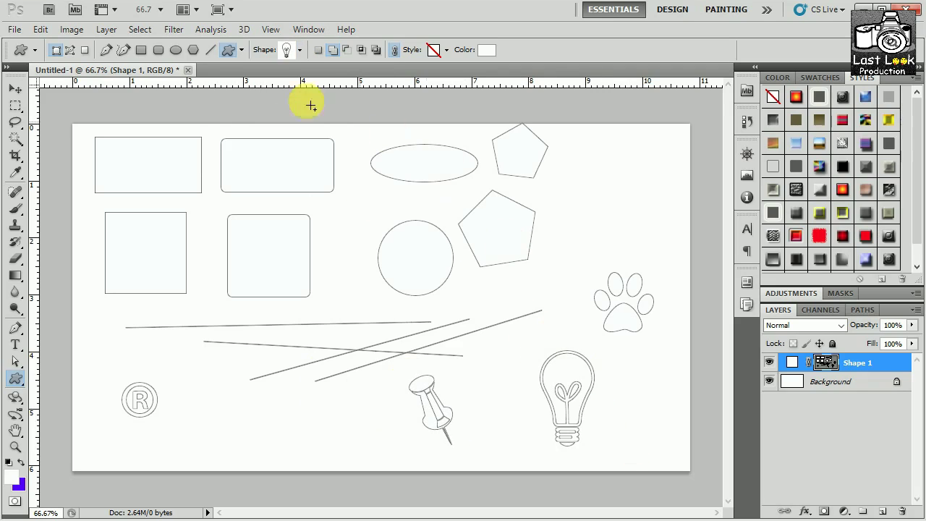
Add an envelope custom shape between the registered-trademark symbol and the pushpin
click(300, 51)
scroll(319, 94, down, 3)
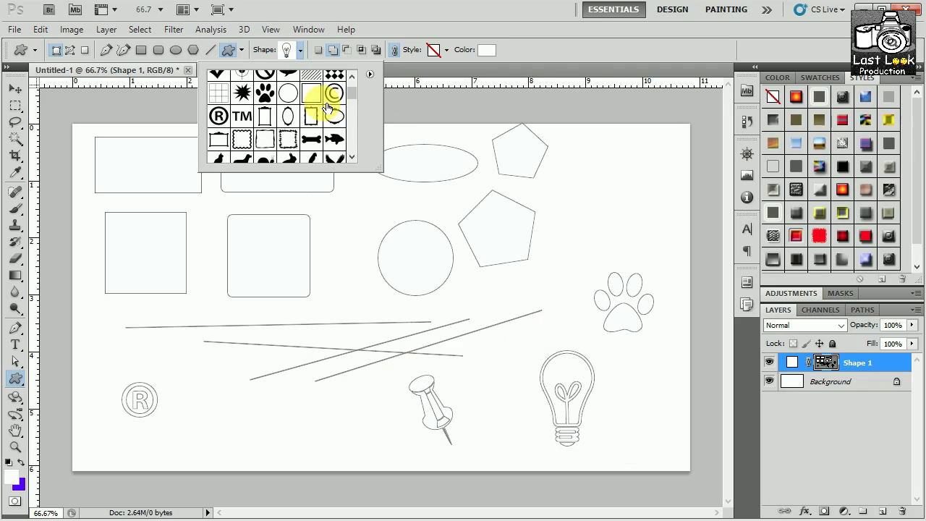
scroll(326, 112, up, 4)
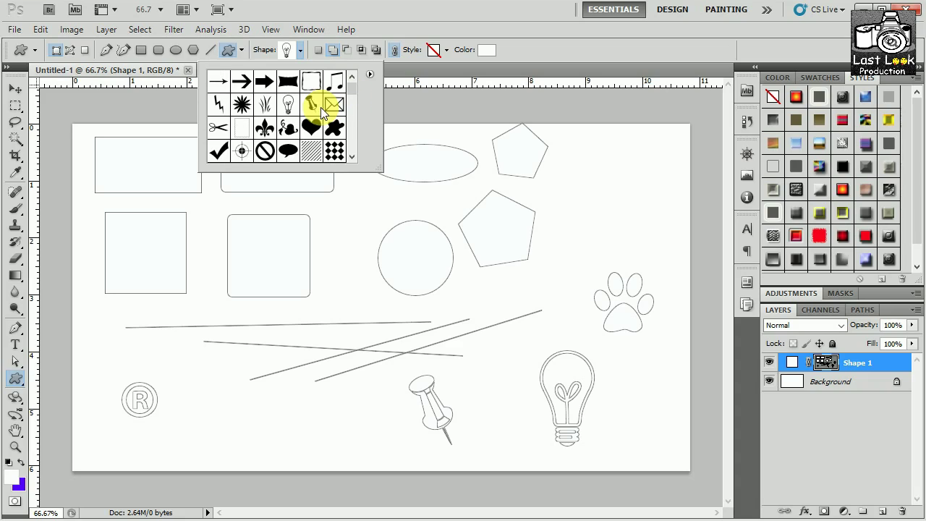
click(333, 108)
drag(217, 389, 301, 453)
drag(483, 460, 481, 462)
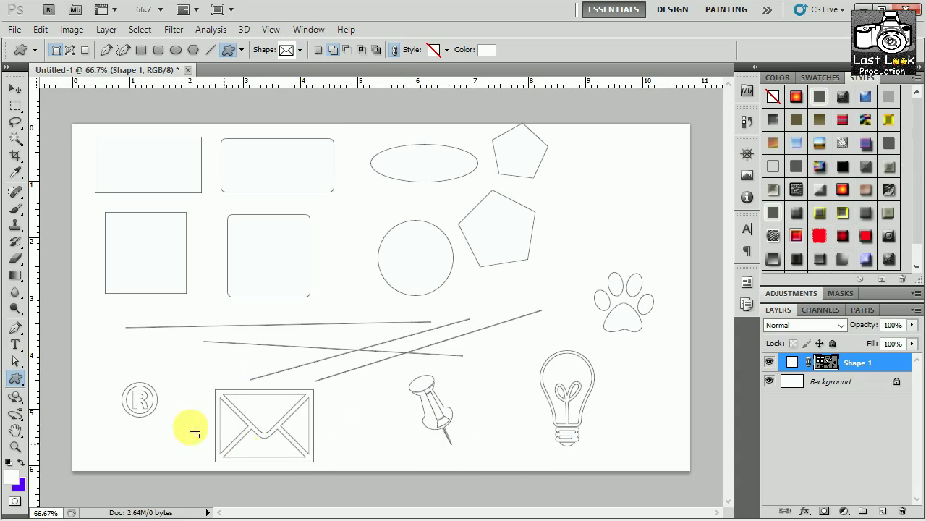
Add a pair of beamed music notes across the lines and a wavy stamp-style frame overlapping the circle
click(300, 51)
click(345, 89)
drag(333, 279, 451, 337)
click(302, 52)
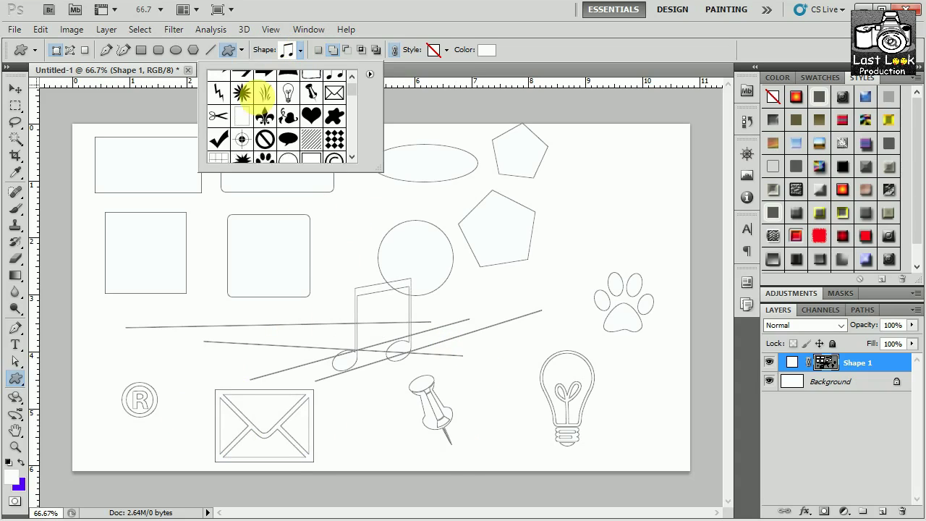
scroll(259, 103, down, 10)
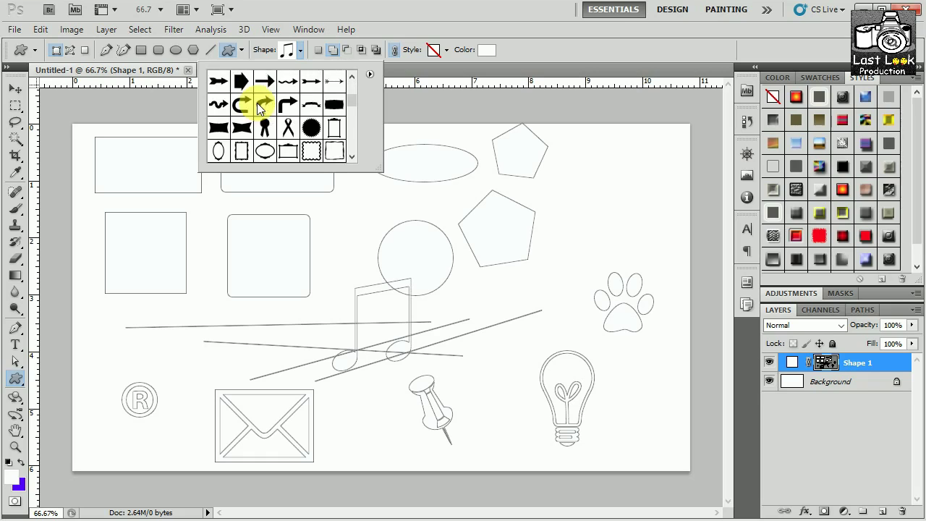
scroll(262, 105, up, 5)
click(310, 123)
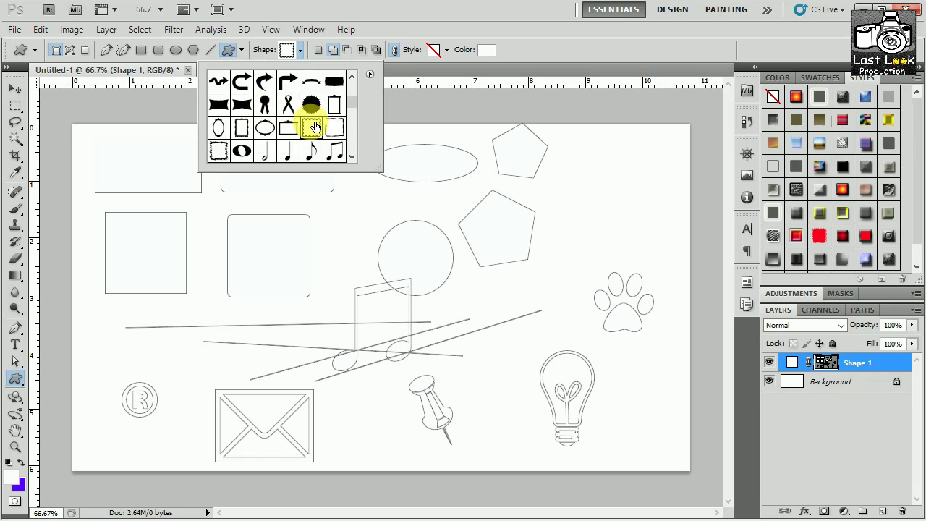
drag(411, 282, 432, 329)
Append the Web shape set to the current custom shapes
click(300, 49)
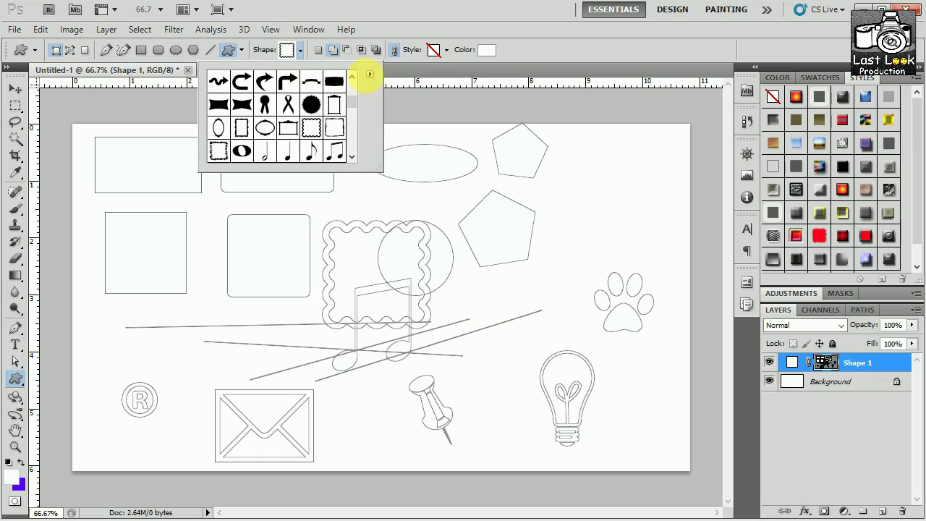
scroll(366, 100, up, 3)
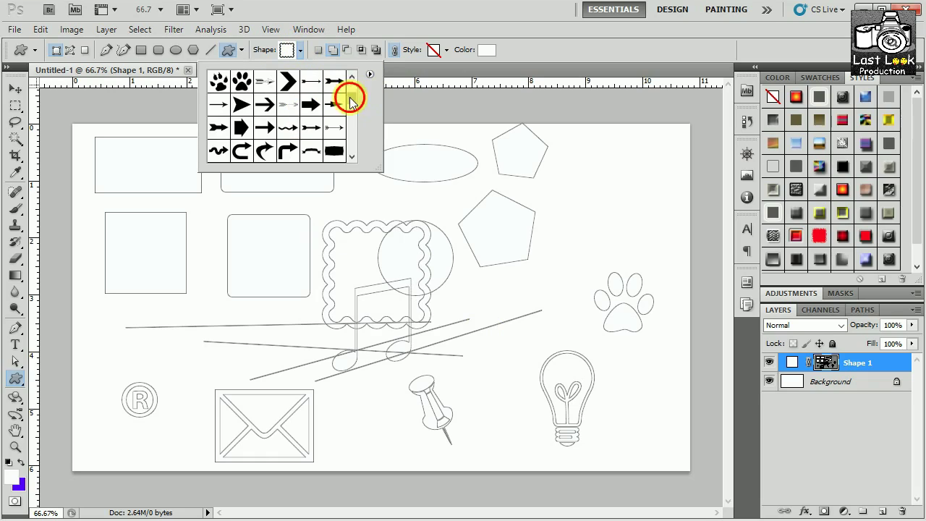
drag(350, 100, 376, 65)
click(370, 72)
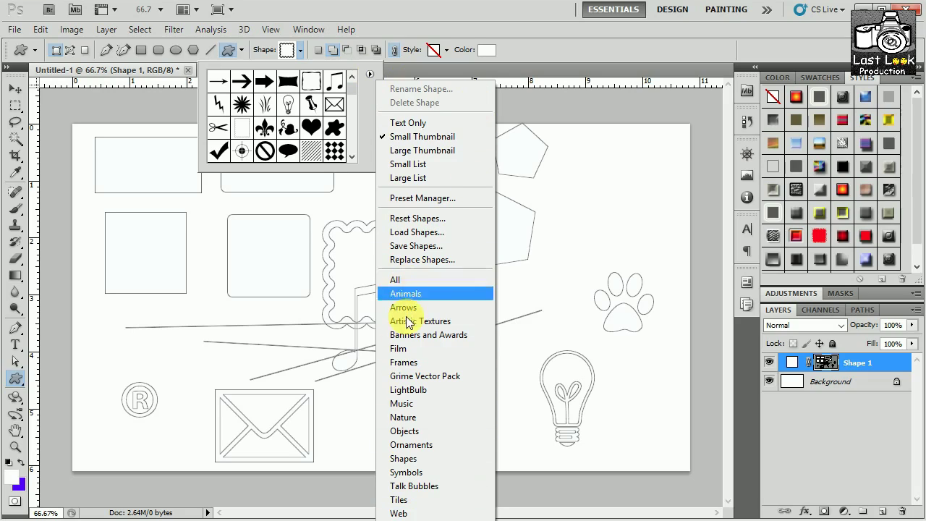
click(400, 513)
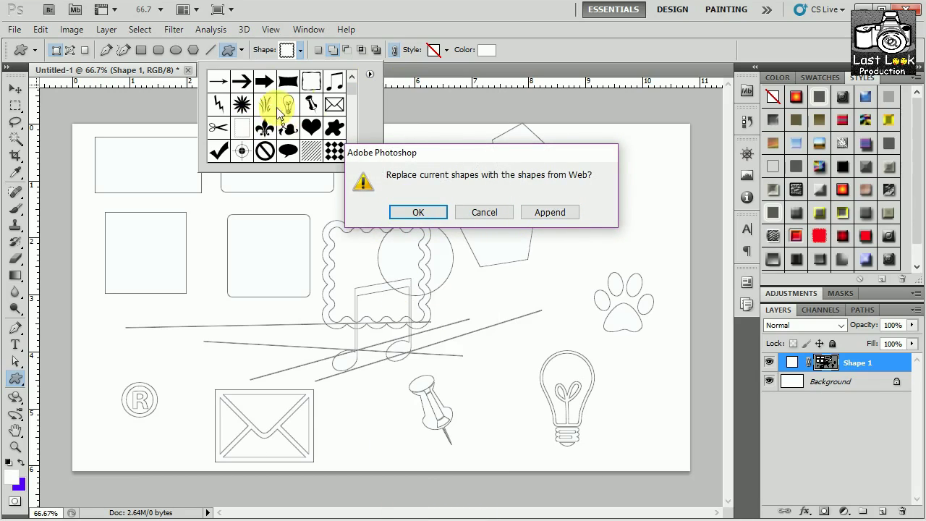
click(550, 212)
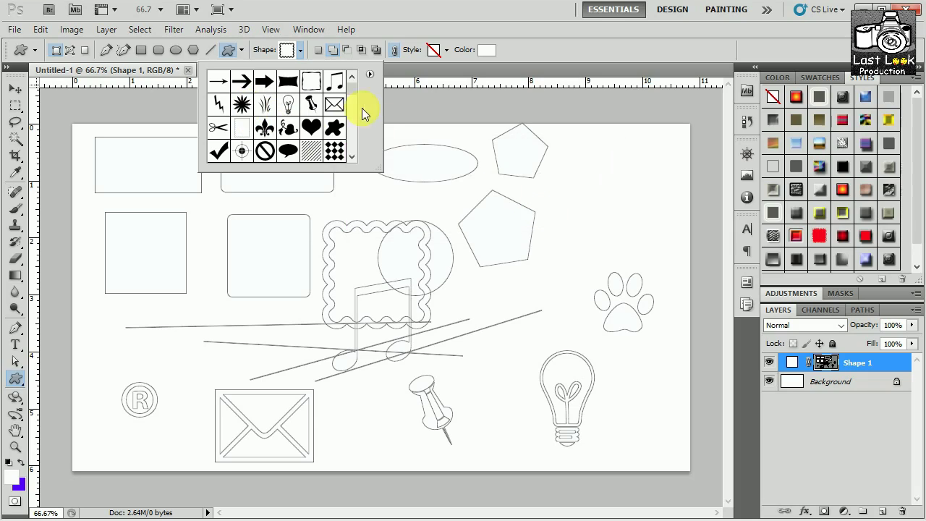
Using the globe shape from the Web set, draw a large globe over the circle and a small proportional one above the paw print
drag(355, 92, 352, 154)
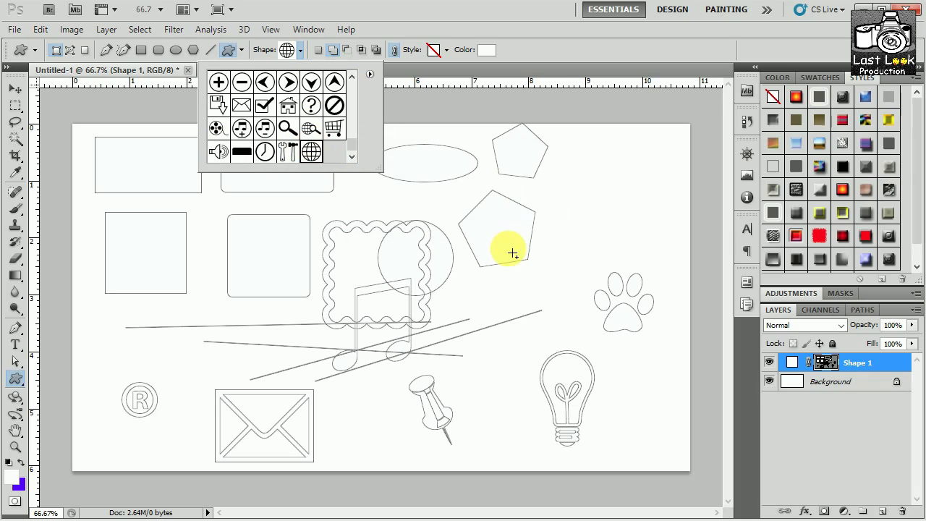
click(355, 209)
mouse_move(351, 206)
mouse_down()
mouse_move(507, 304)
mouse_move(627, 364)
mouse_up()
key(shift)
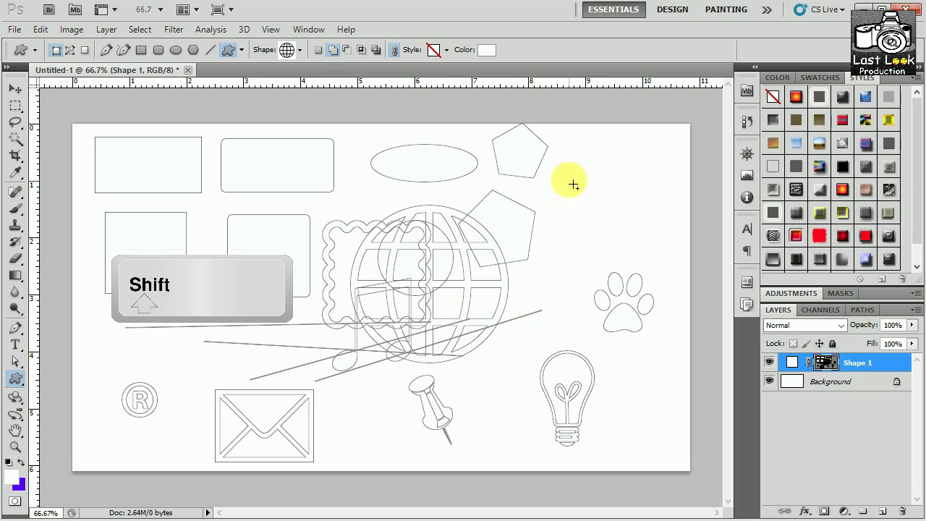
drag(573, 185, 638, 249)
Revert the document to its initial Untitled-1 history snapshot to clear all drawn shapes
click(748, 129)
scroll(673, 148, up, 8)
scroll(665, 140, up, 1)
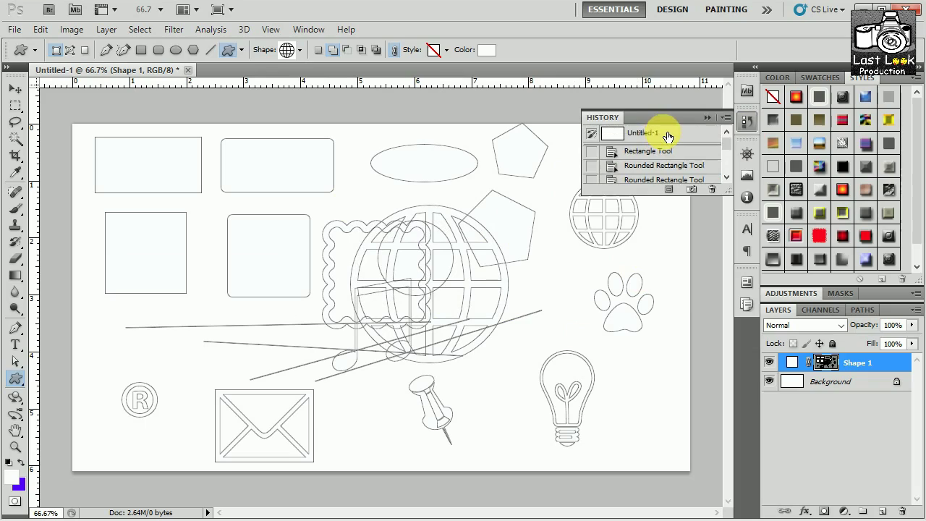
click(661, 131)
click(707, 117)
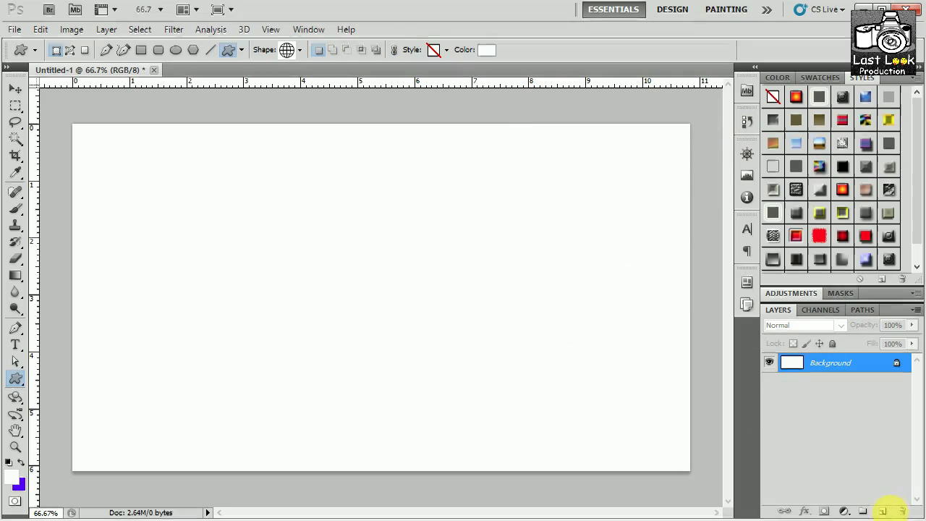
Draw a globe on a new layer, and a house custom shape to its right on a second new layer
click(883, 511)
drag(162, 159, 268, 265)
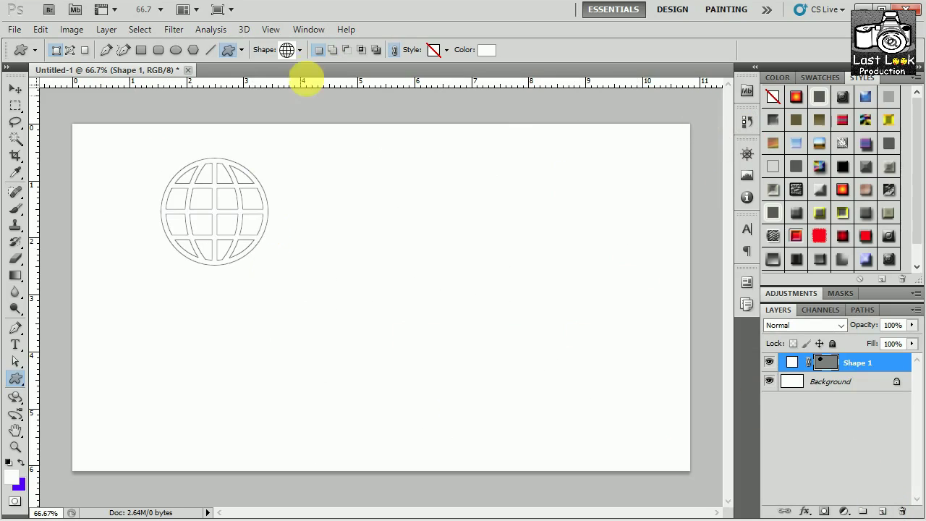
click(300, 51)
click(289, 109)
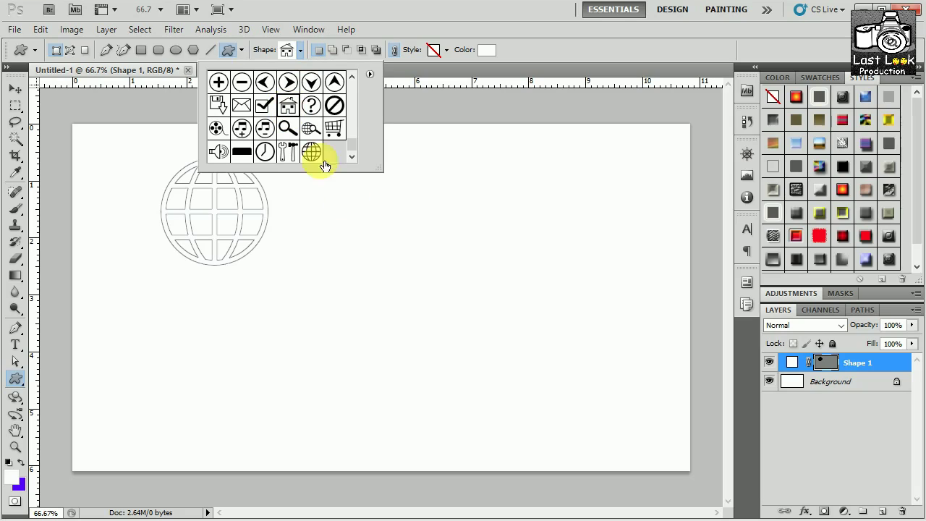
click(882, 511)
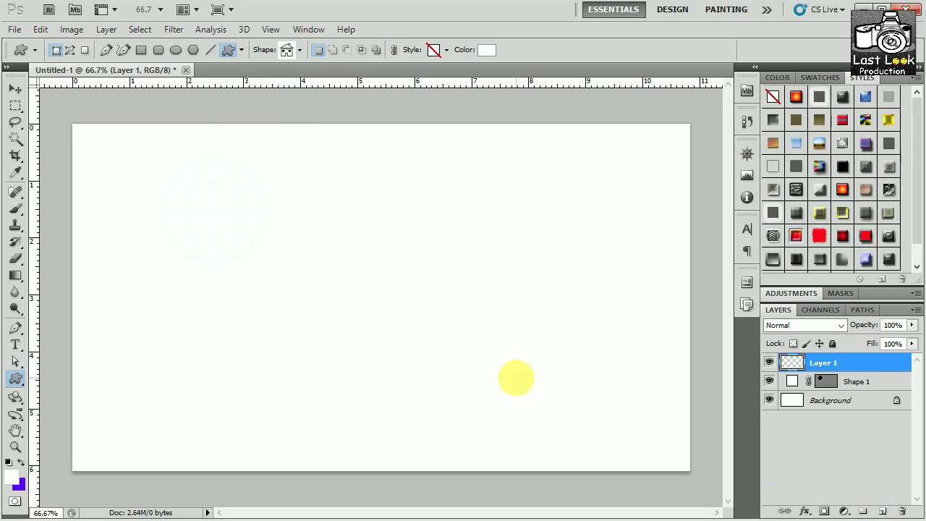
drag(383, 233, 436, 274)
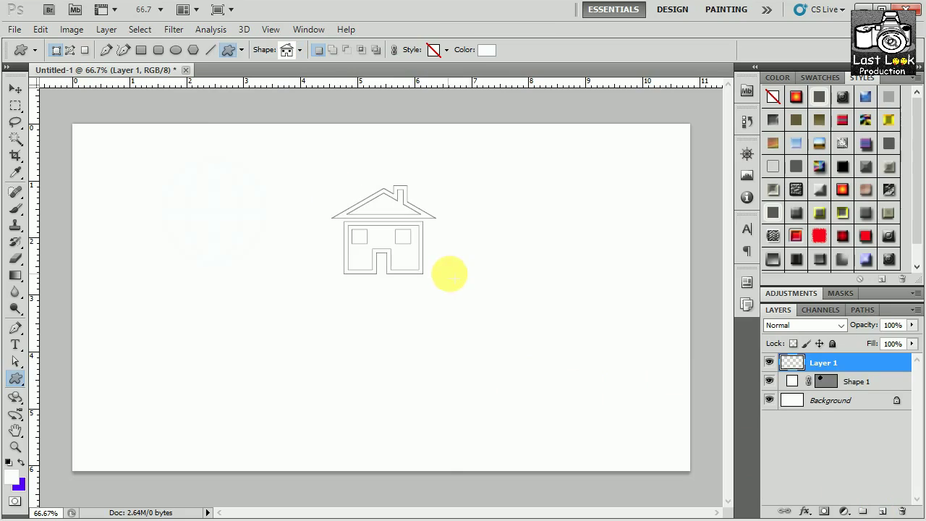
Create an empty layer group above the two shape layers and select the Shape 2 layer
click(863, 512)
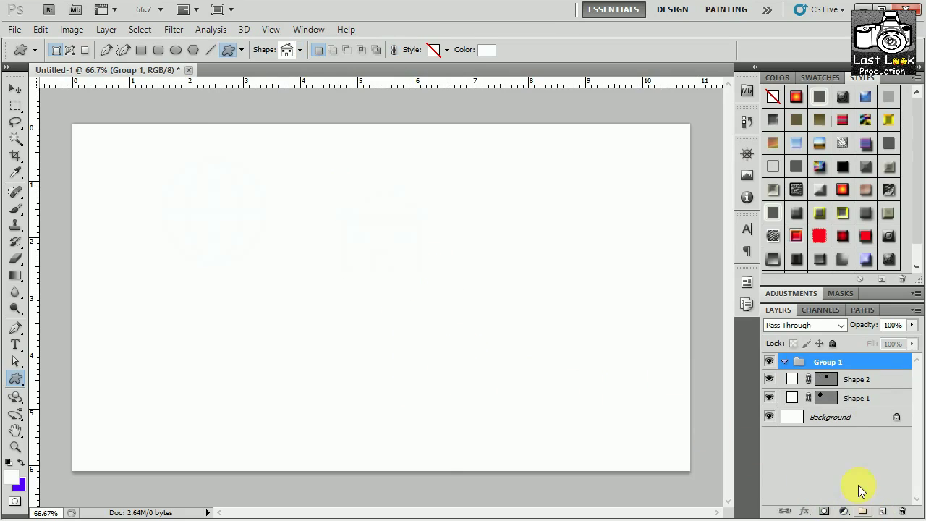
click(854, 379)
click(858, 398)
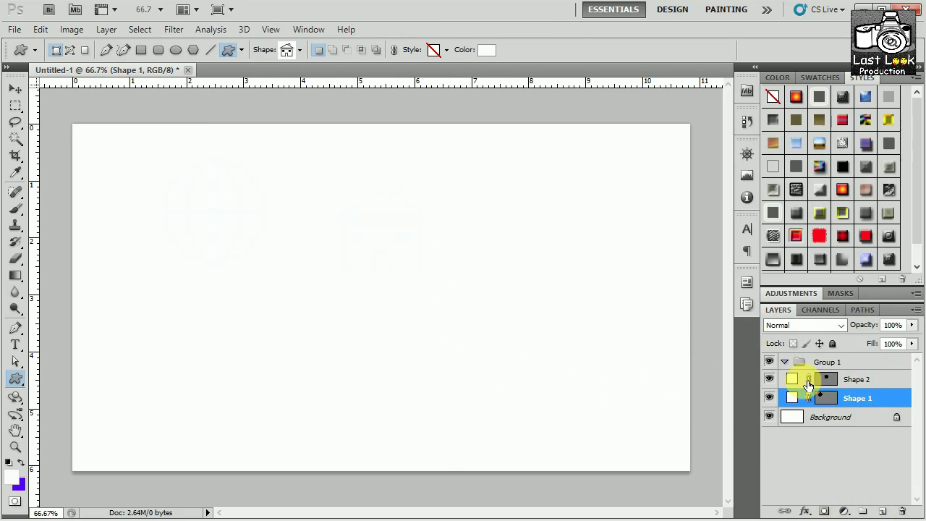
click(847, 362)
click(856, 379)
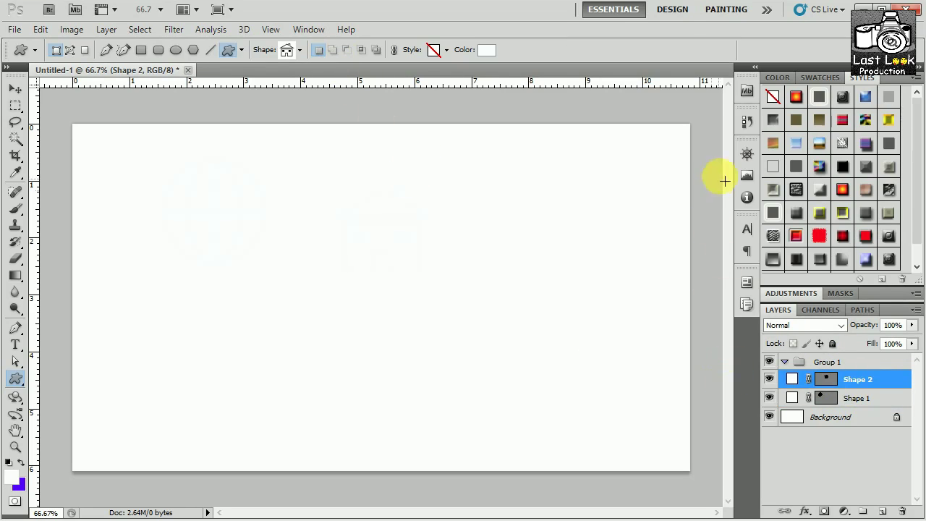
Return the document to the blank Untitled-1 snapshot, discarding the globe, house and layer group
click(746, 122)
click(669, 134)
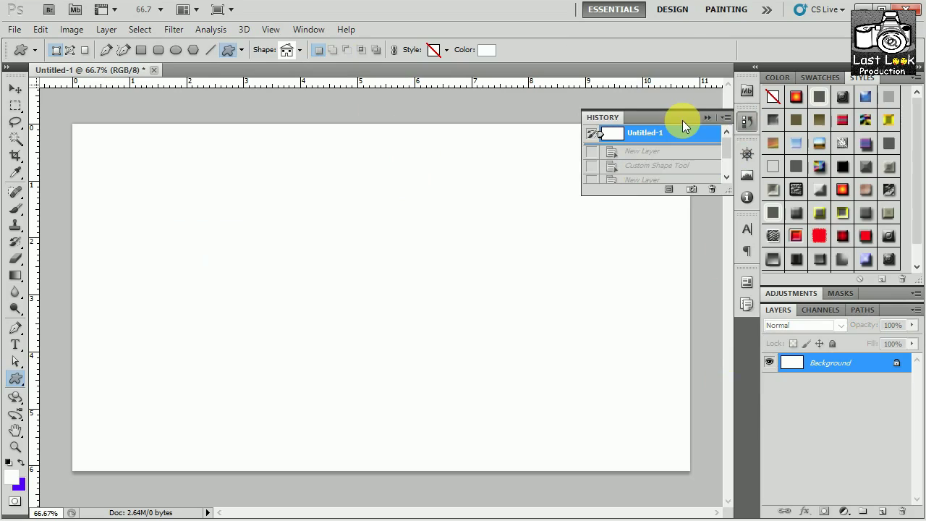
click(706, 118)
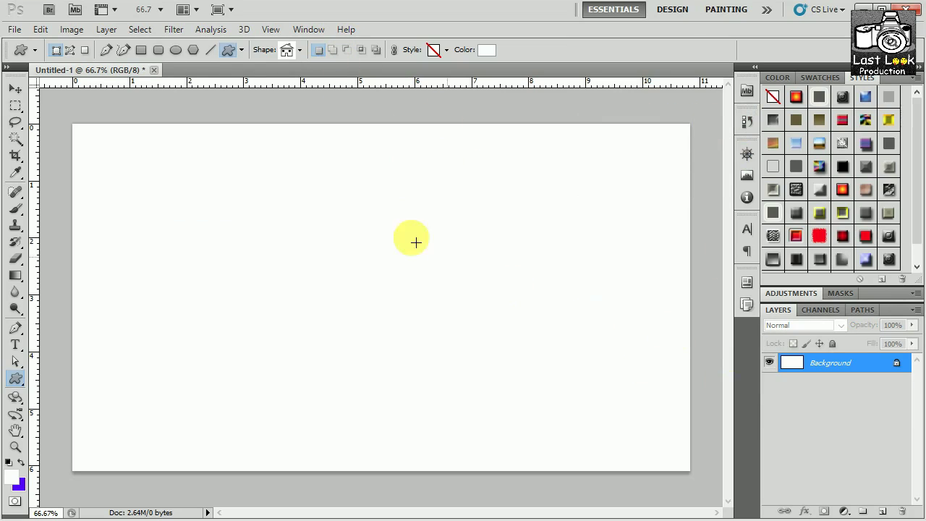
Draw a house custom shape in the canvas's upper-left area and add a new empty layer above it
drag(168, 155, 269, 246)
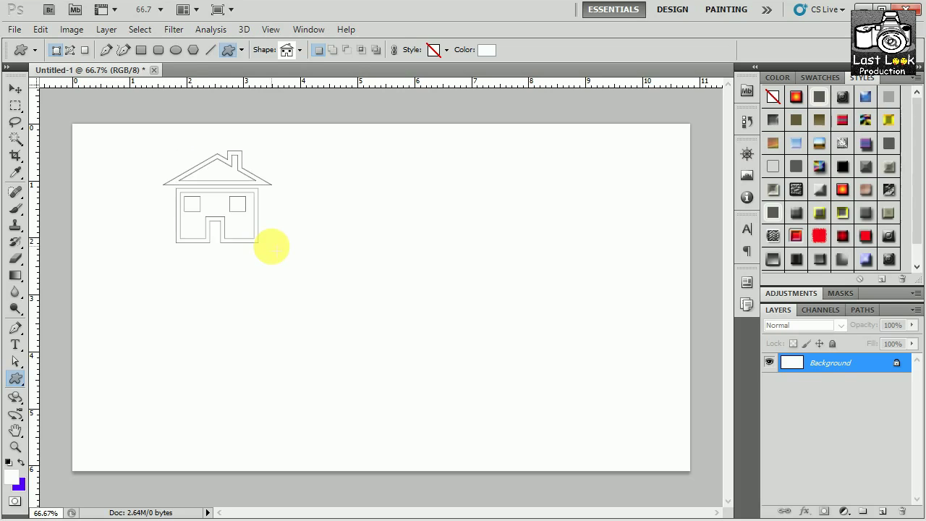
click(332, 49)
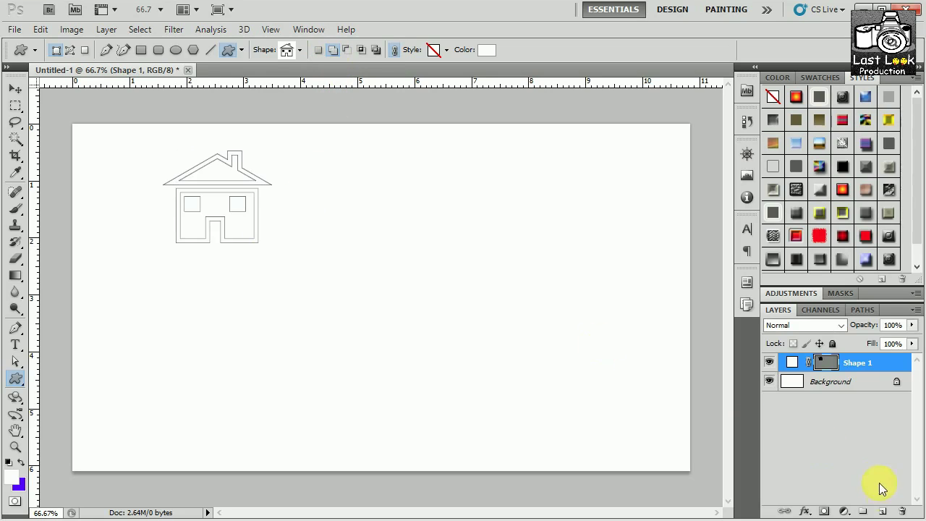
click(885, 512)
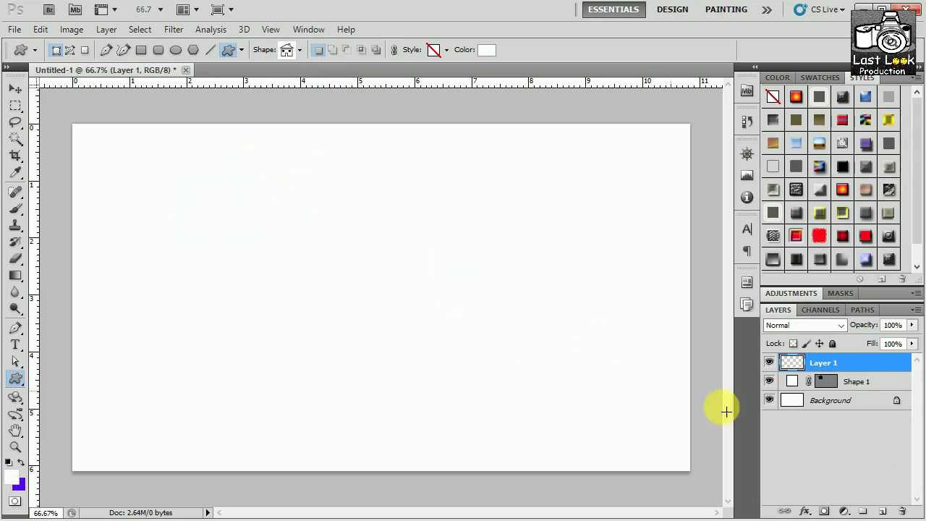
Convert the locked Background into a regular layer, accepting the default new layer settings
click(876, 384)
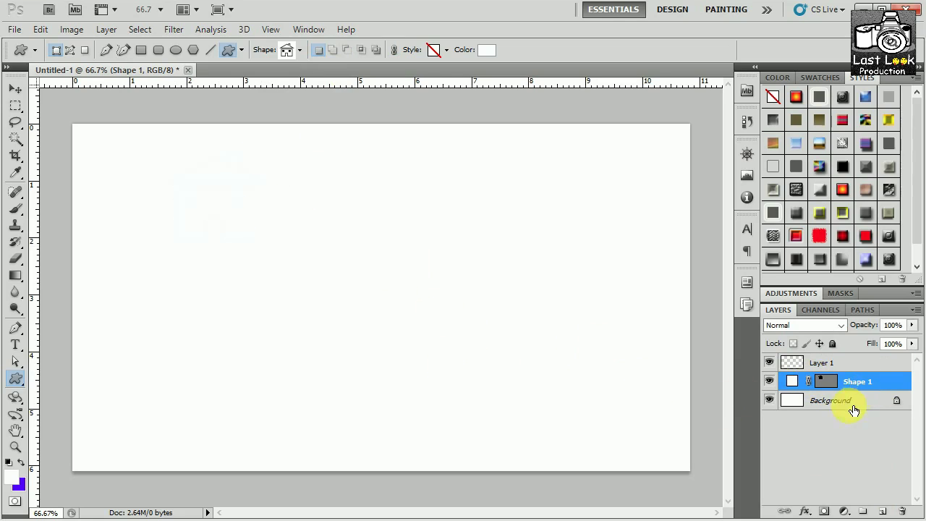
double_click(865, 379)
click(623, 175)
double_click(839, 402)
click(592, 179)
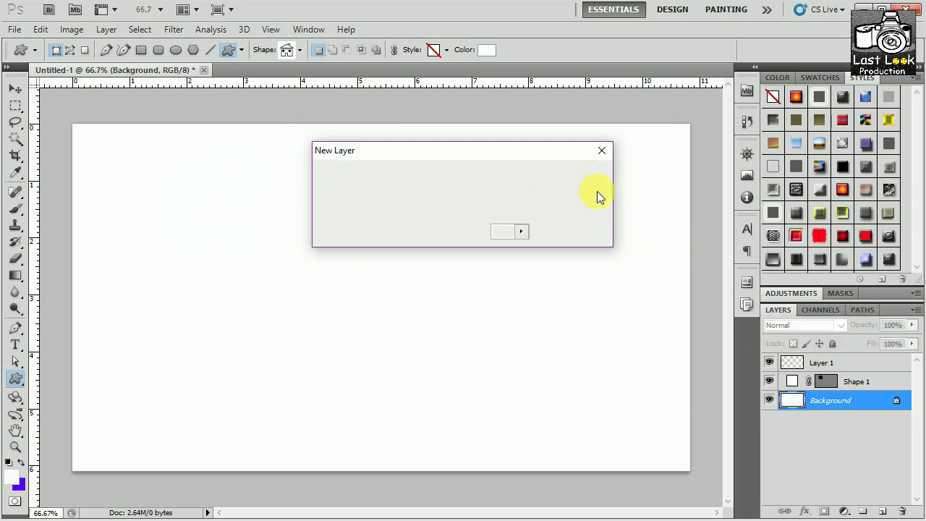
Draw a large house custom shape on a new shape layer directly above Shape 1 and fill it with the violet-blue background colour
click(871, 380)
drag(207, 175, 371, 305)
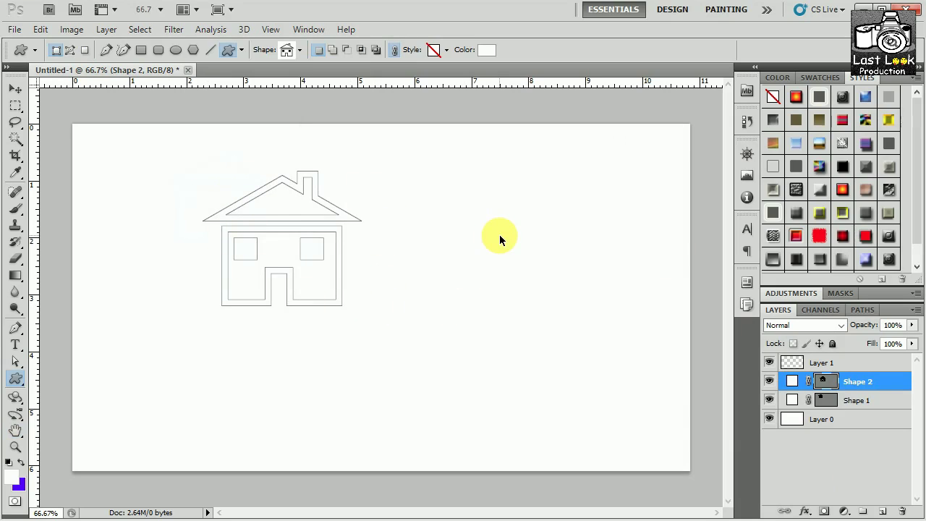
key(ctrl+BackSpace)
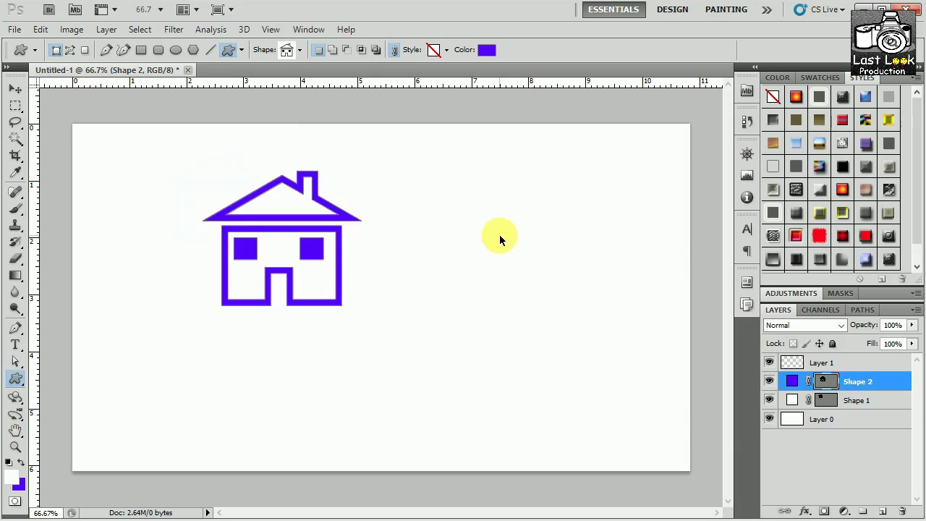
Set the background colour to bright red and fill the house shape with it
click(22, 486)
drag(330, 279, 402, 250)
click(403, 249)
click(536, 250)
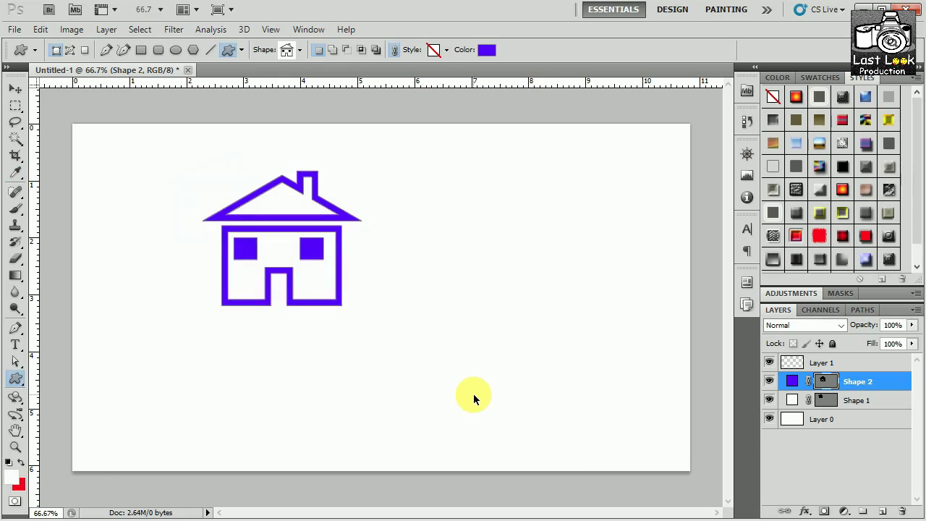
key(ctrl+BackSpace)
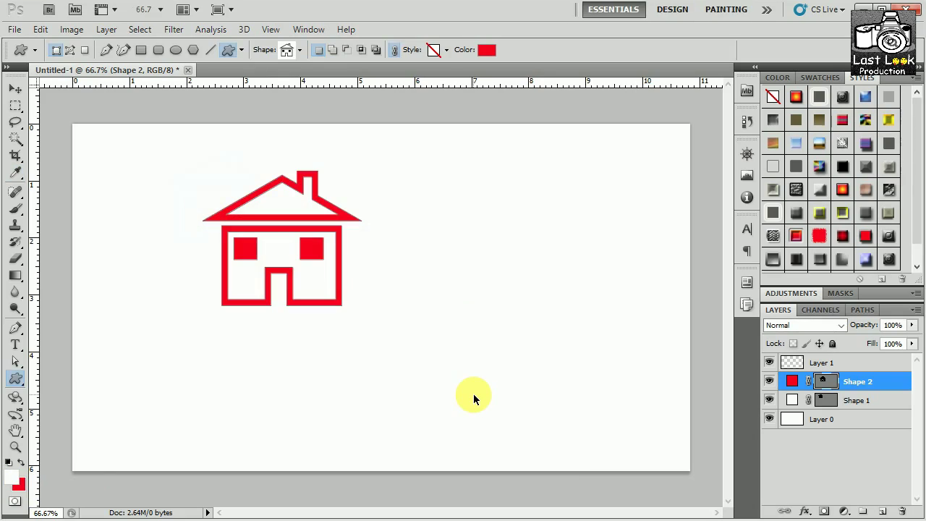
Set the foreground colour to bright green, fill the house with it, and refill the house with the red background colour
click(11, 479)
click(297, 307)
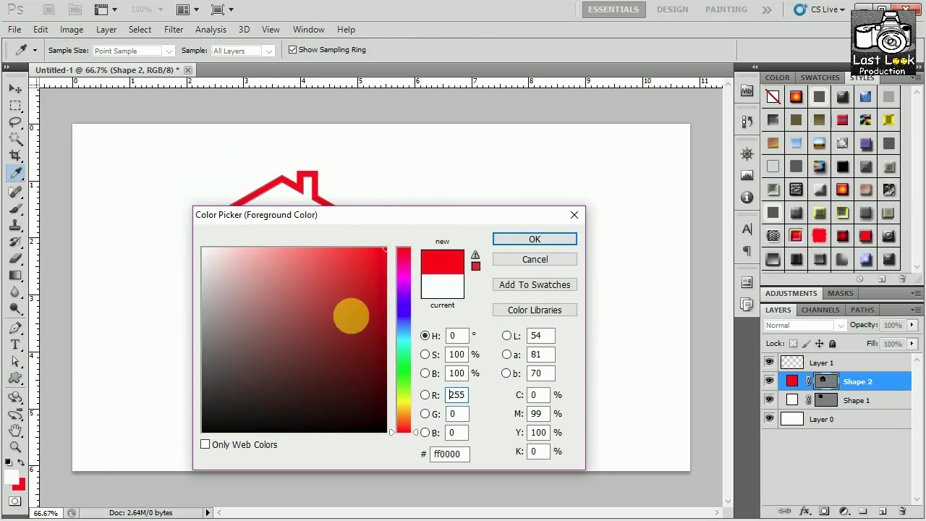
click(404, 369)
click(534, 239)
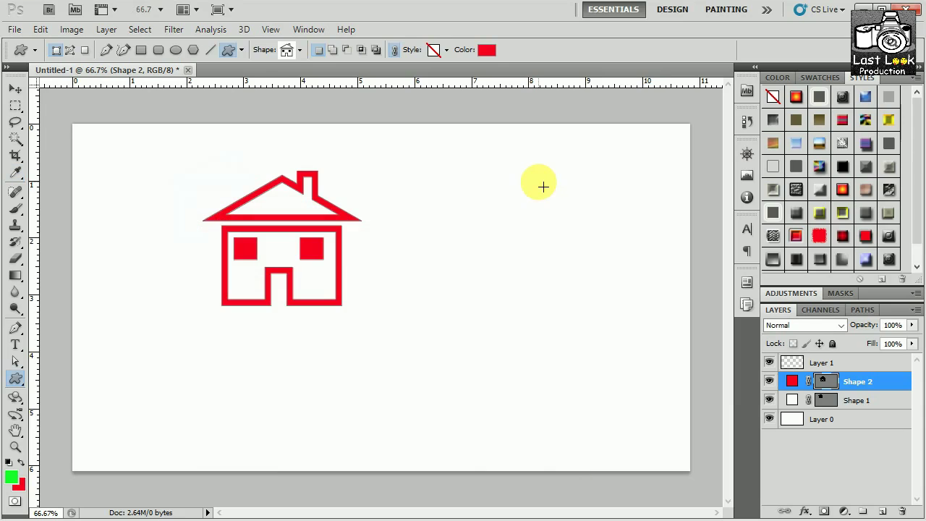
key(alt+BackSpace)
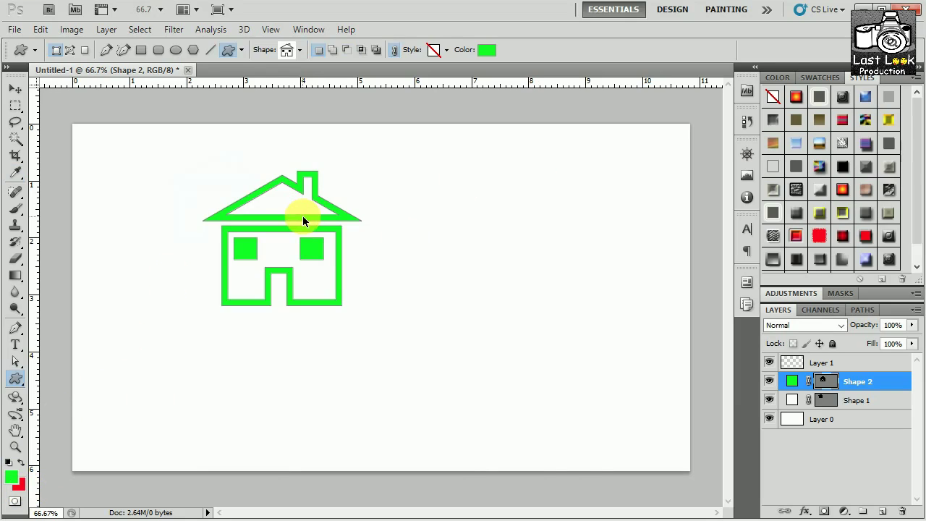
key(ctrl+BackSpace)
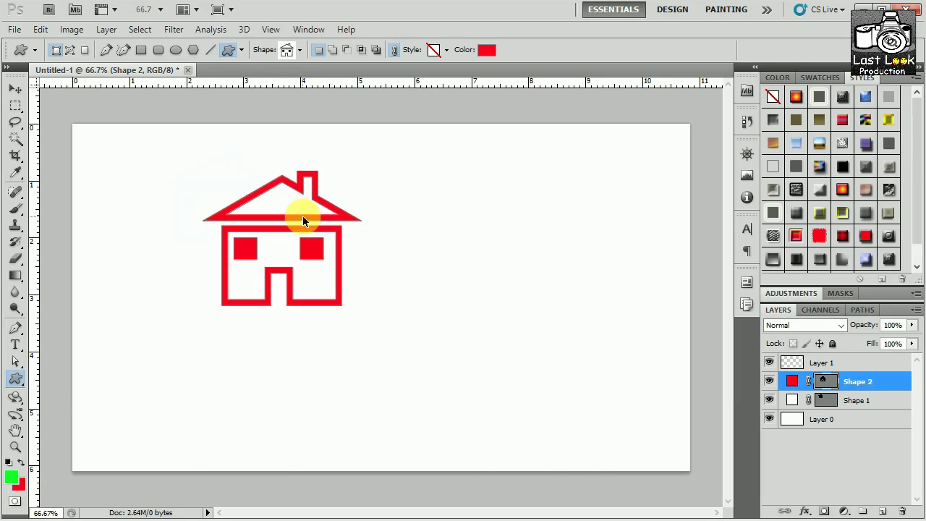
Dismiss the list of shape tools and switch to the Move tool
click(16, 380)
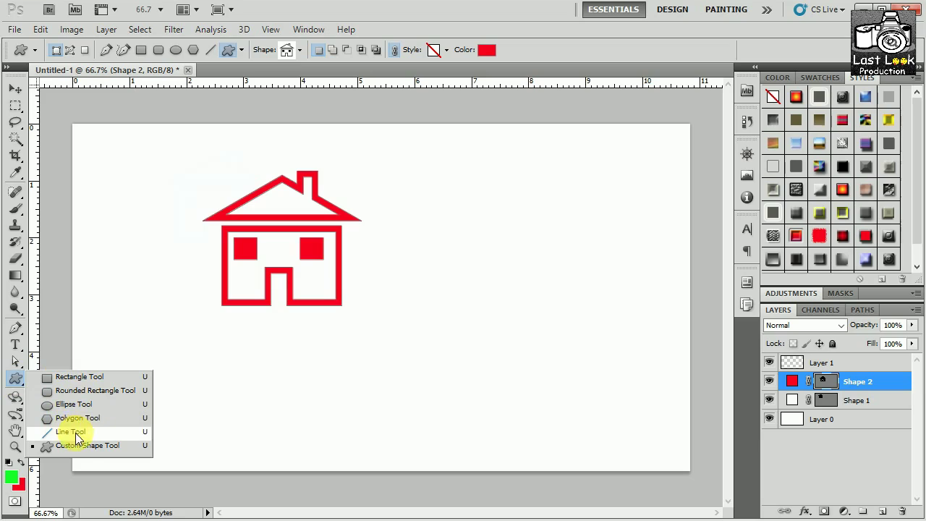
click(17, 84)
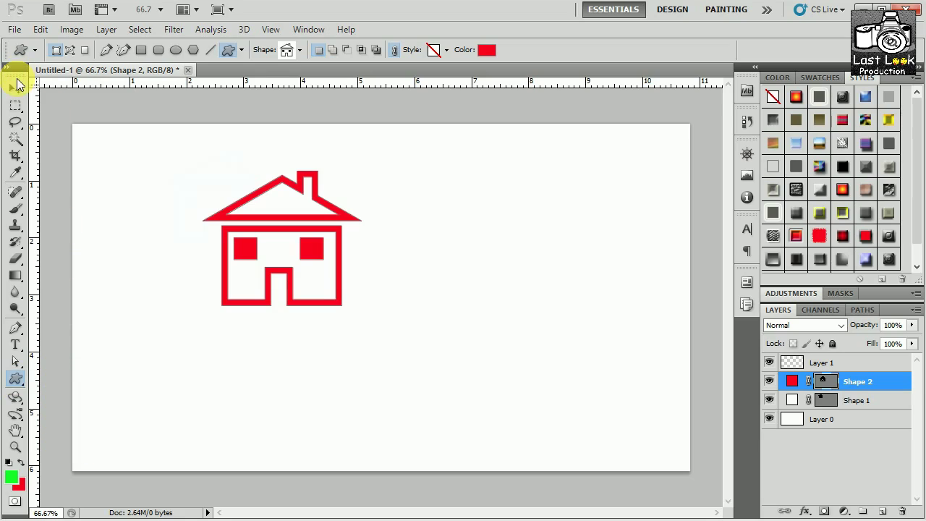
click(14, 89)
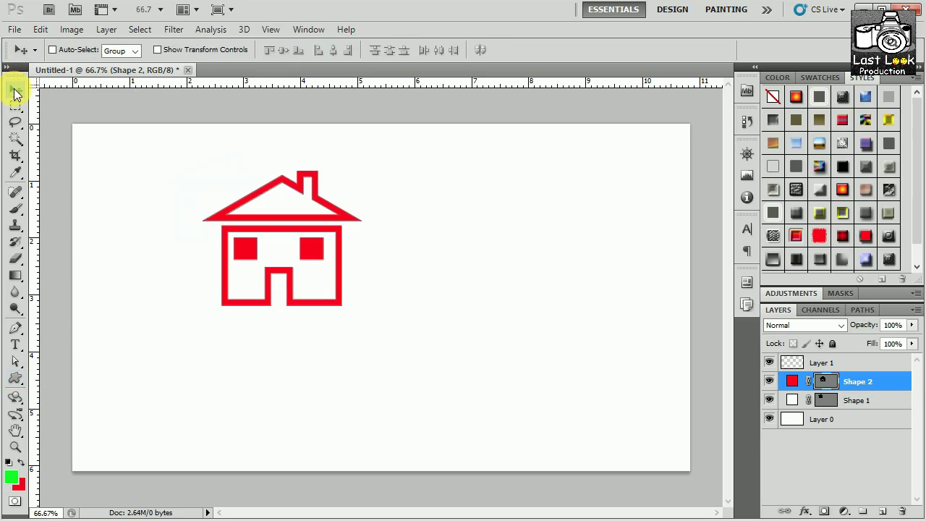